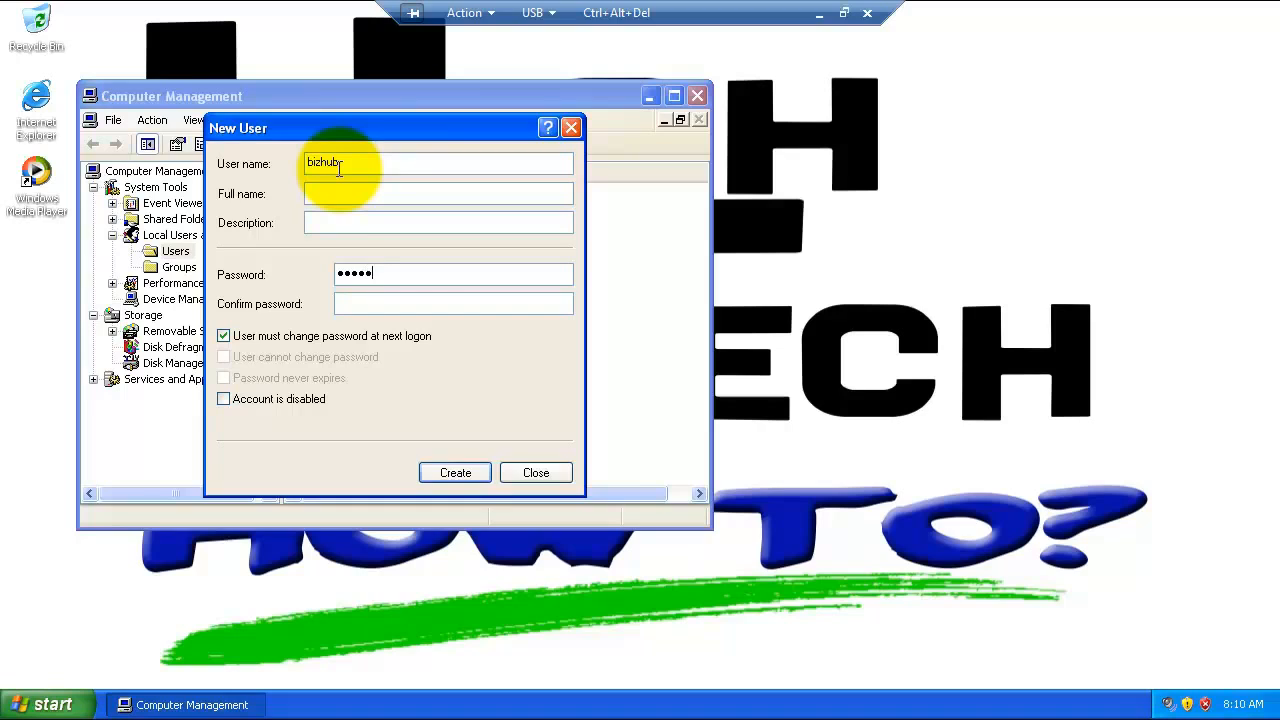
# Create the bizhub user with a confirmed account password, no required change at next logon, User cannot change password and Password never expires.
pyautogui.write('******')
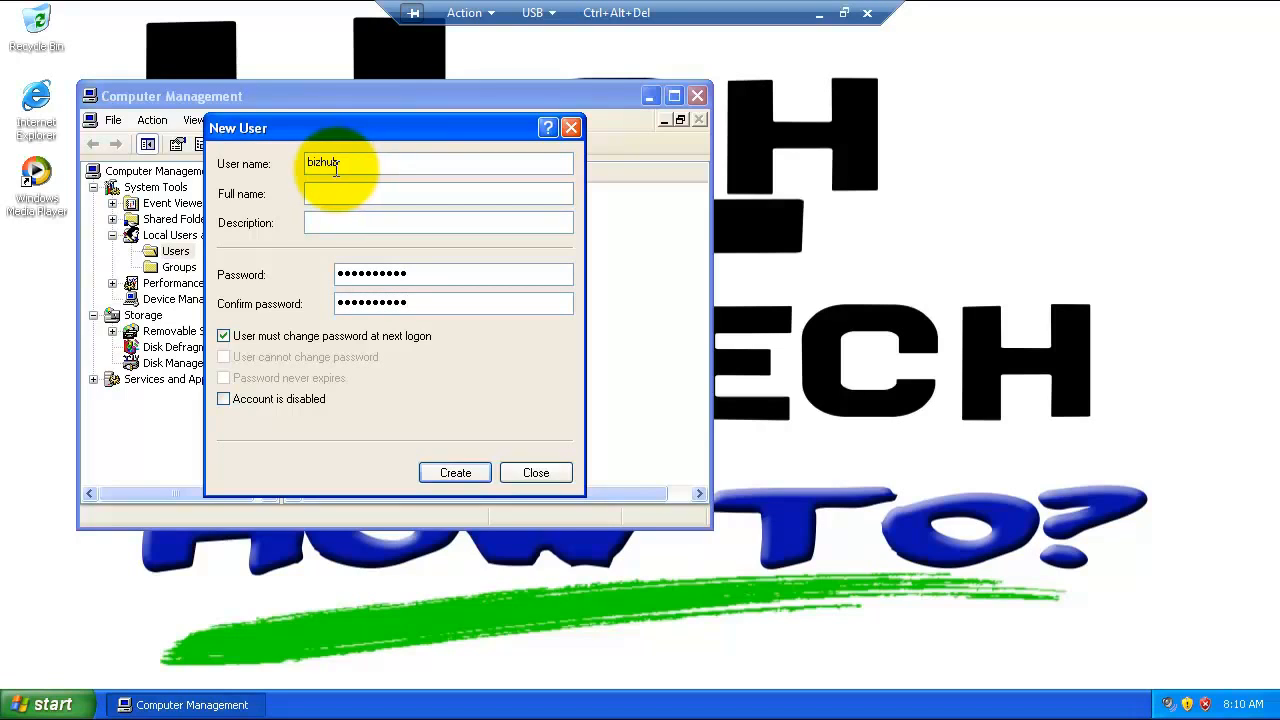
pyautogui.click(222, 335)
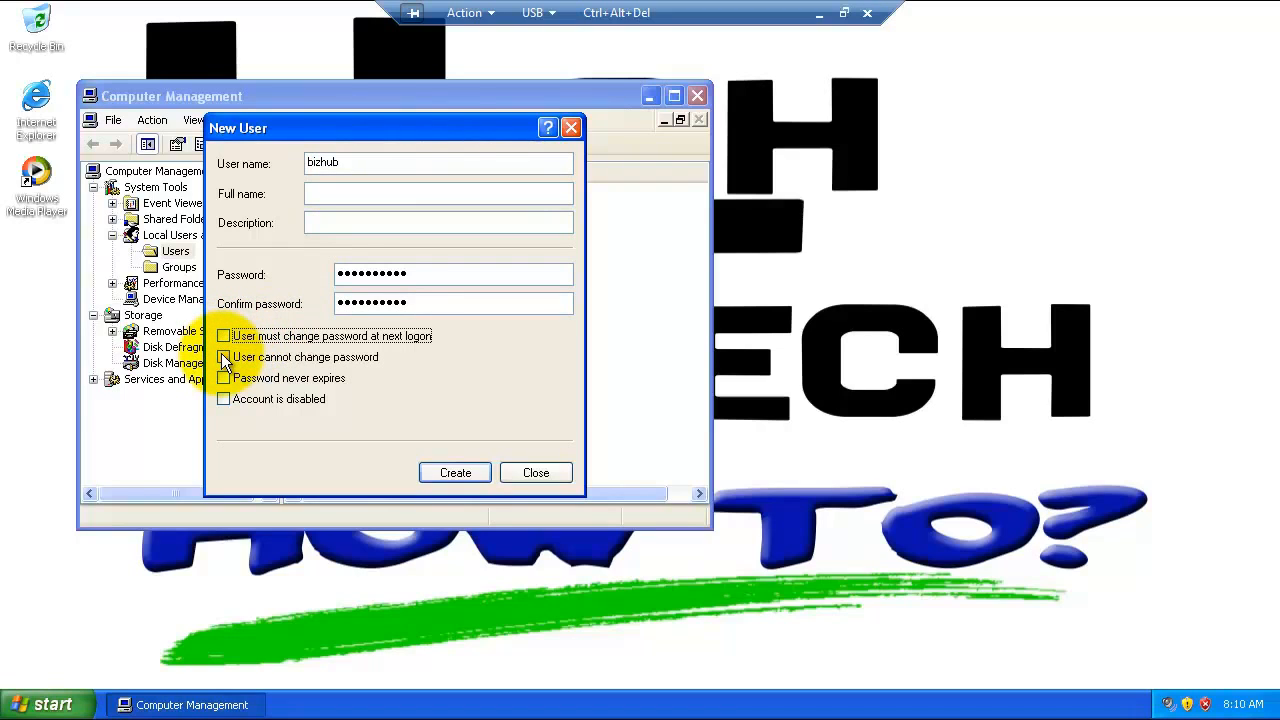
pyautogui.click(223, 358)
pyautogui.click(222, 378)
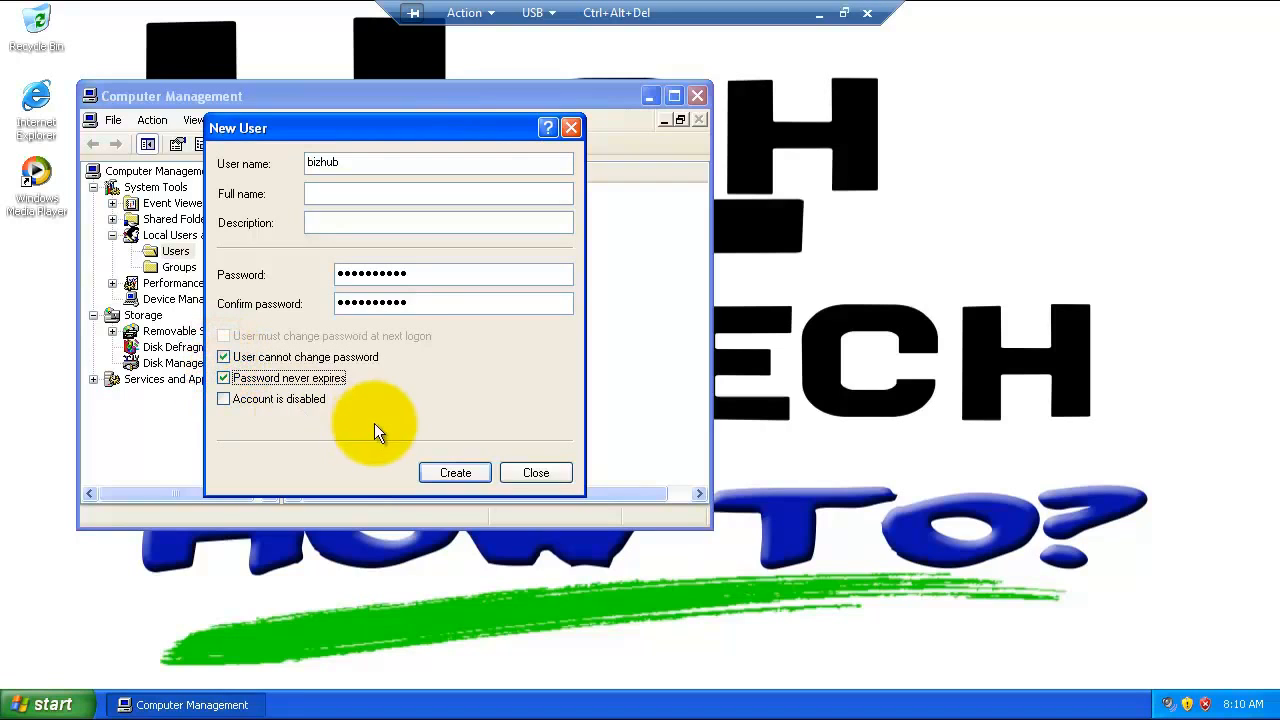
pyautogui.click(444, 464)
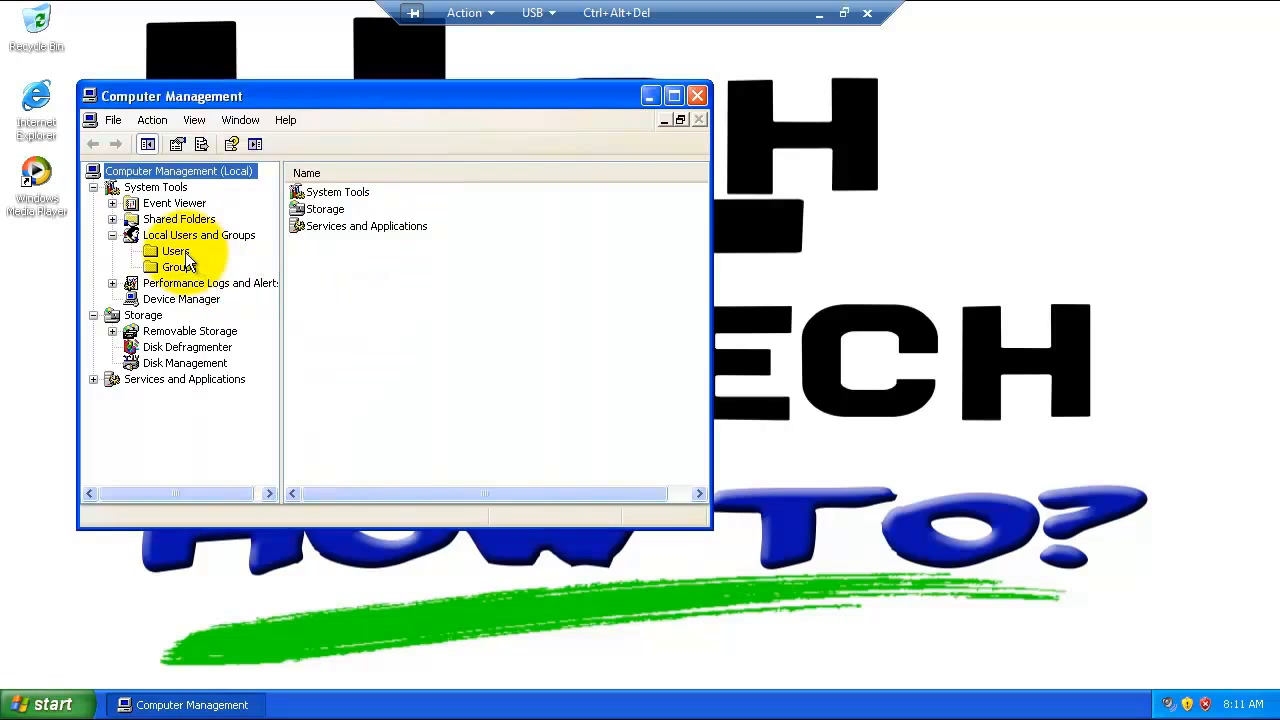
# Remove the bizhub user from the Users group and close Computer Management.
pyautogui.click(177, 251)
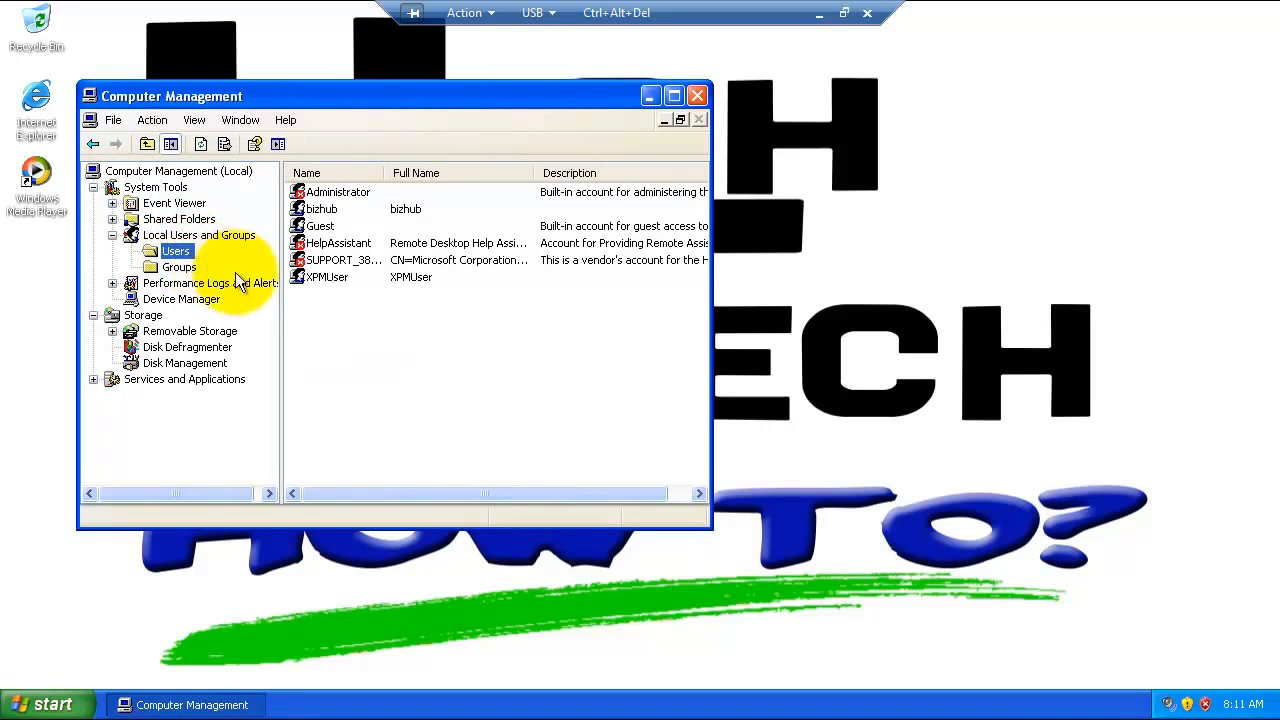
pyautogui.rightClick(327, 210)
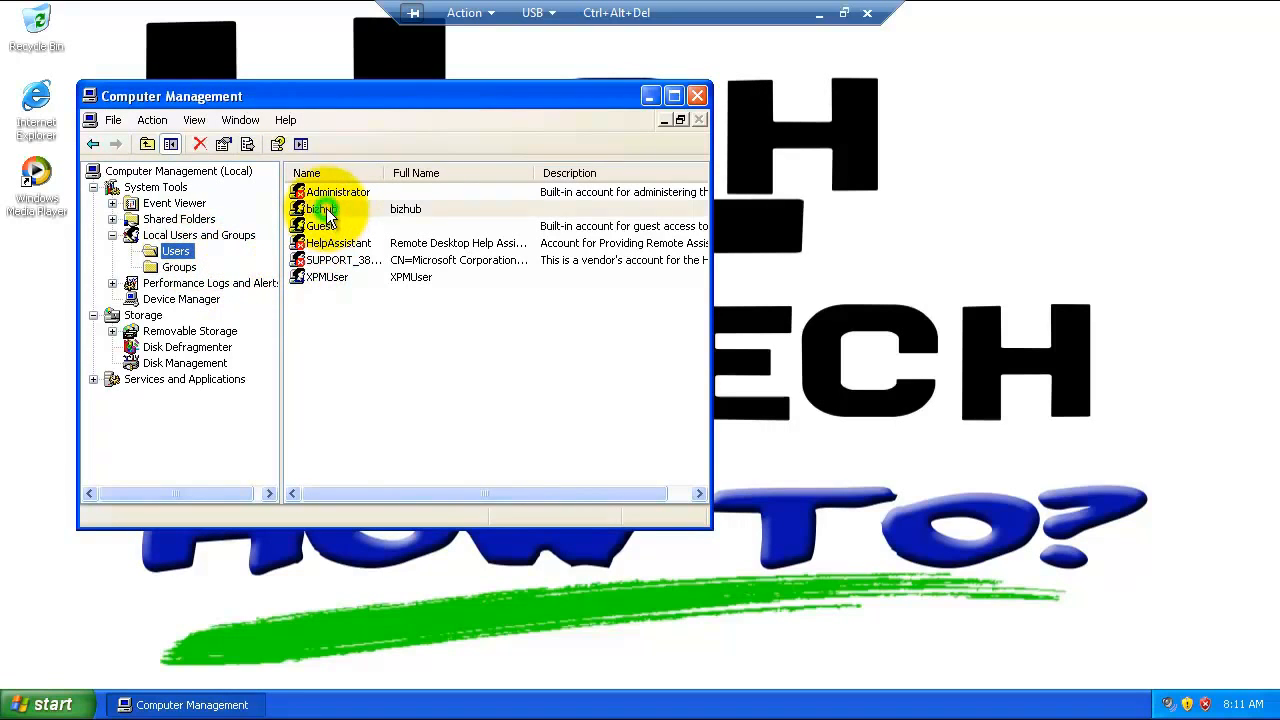
pyautogui.click(358, 312)
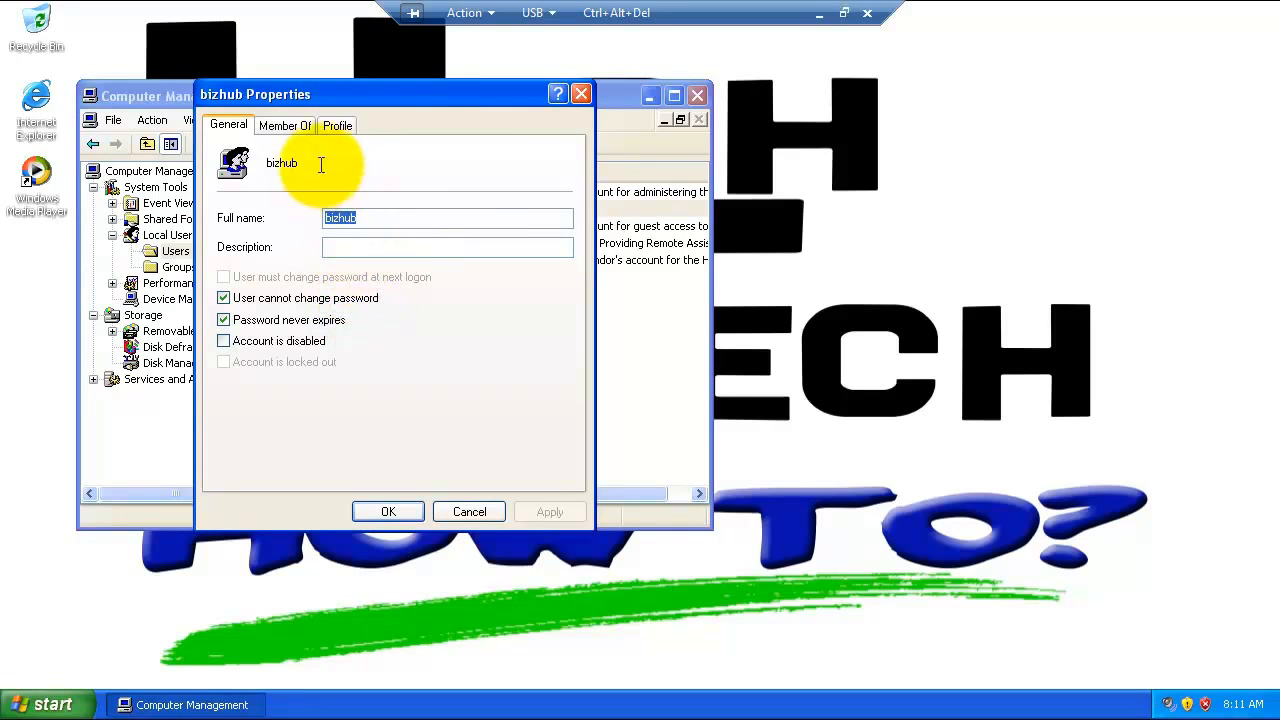
pyautogui.click(297, 128)
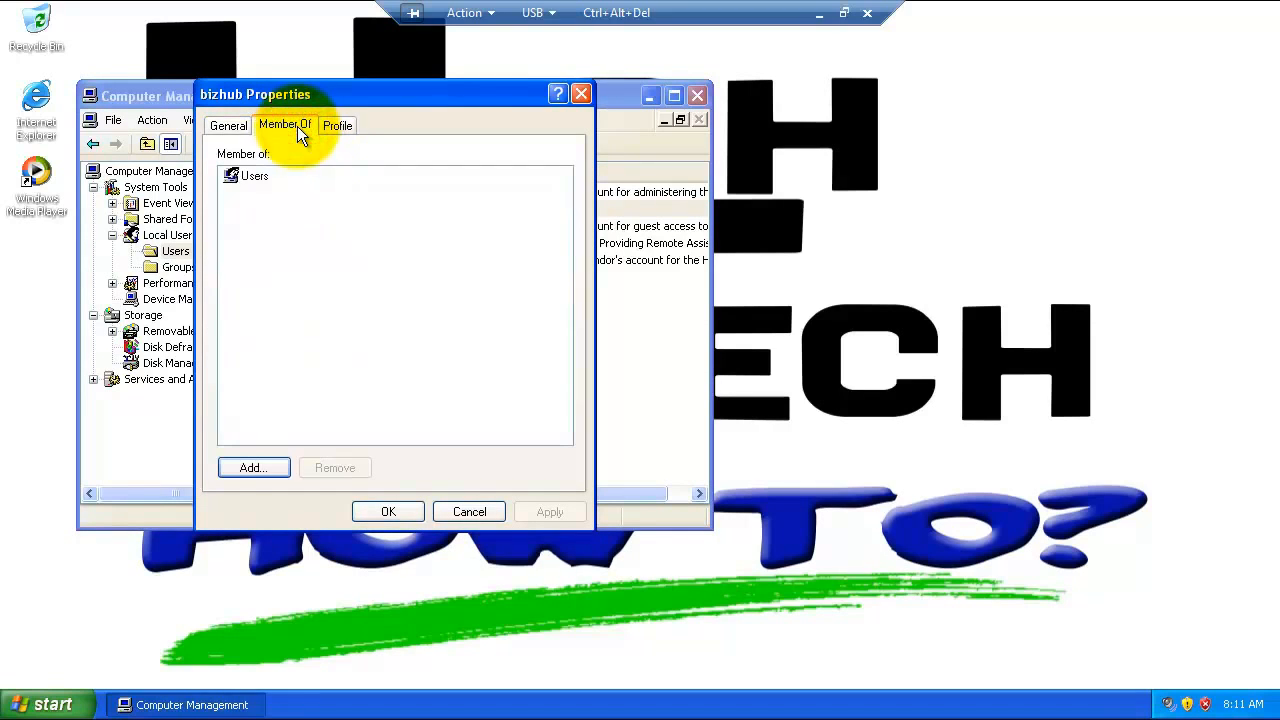
pyautogui.click(257, 177)
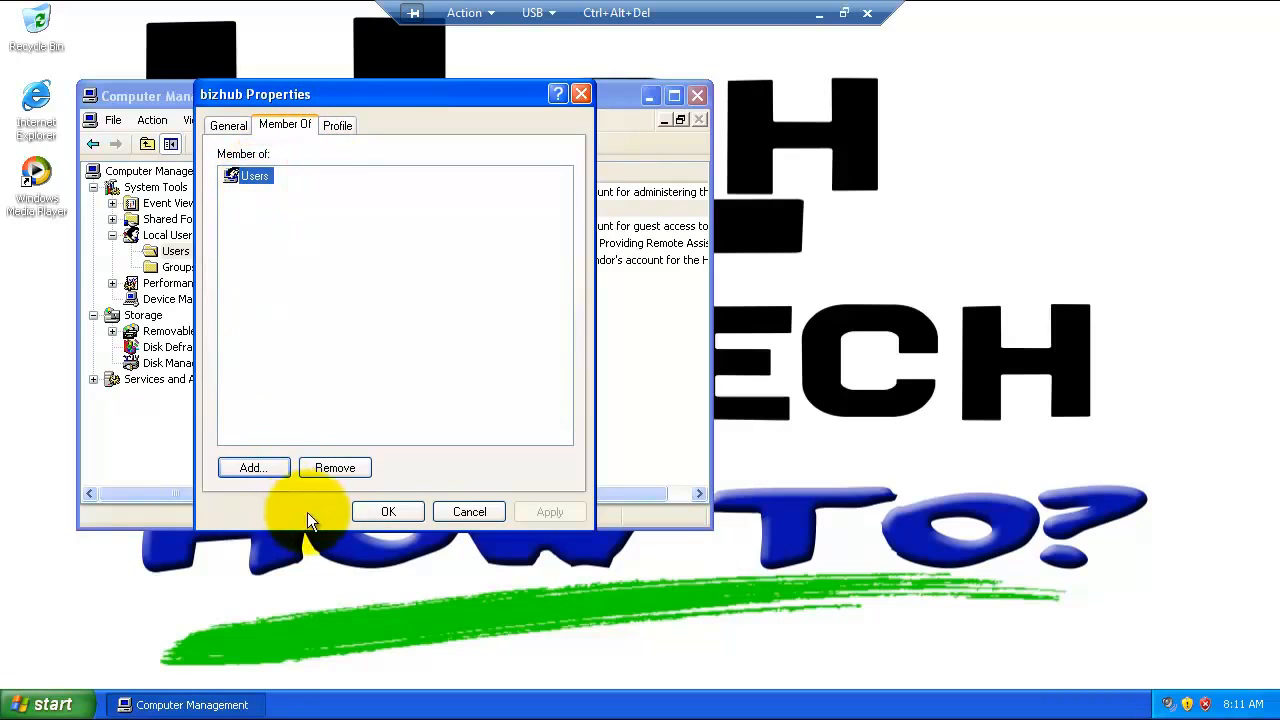
pyautogui.click(327, 467)
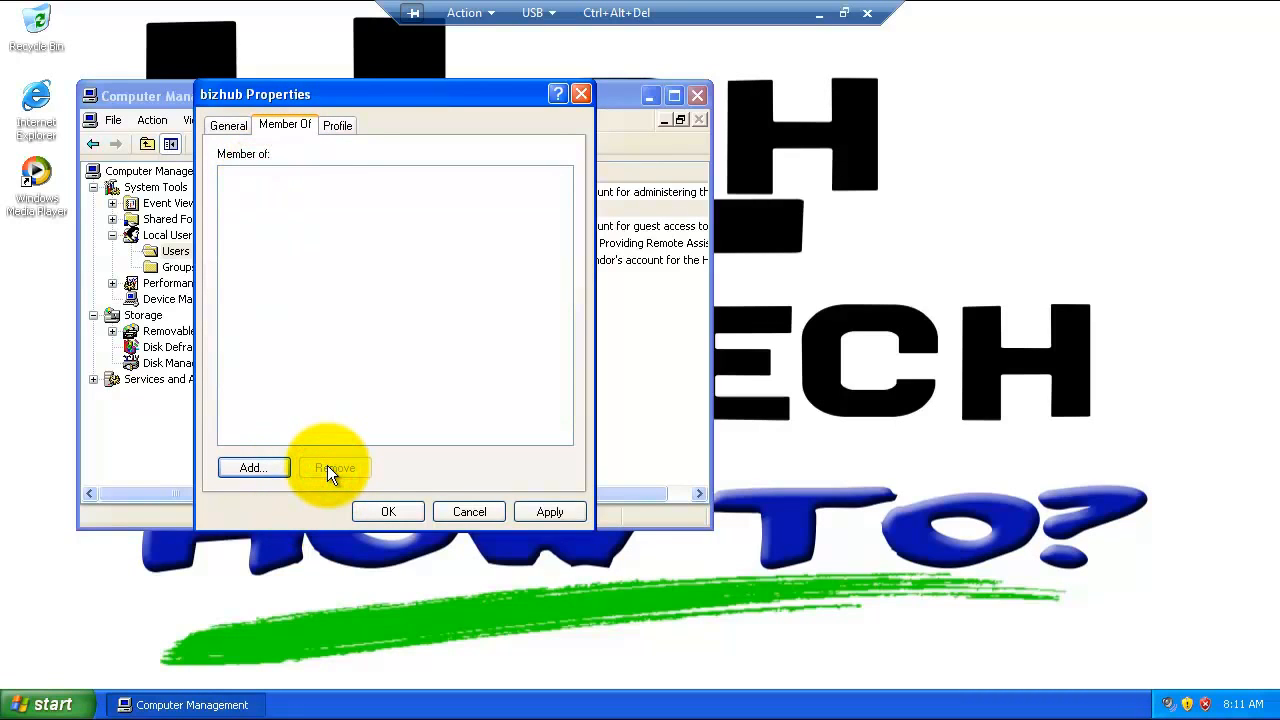
pyautogui.click(381, 510)
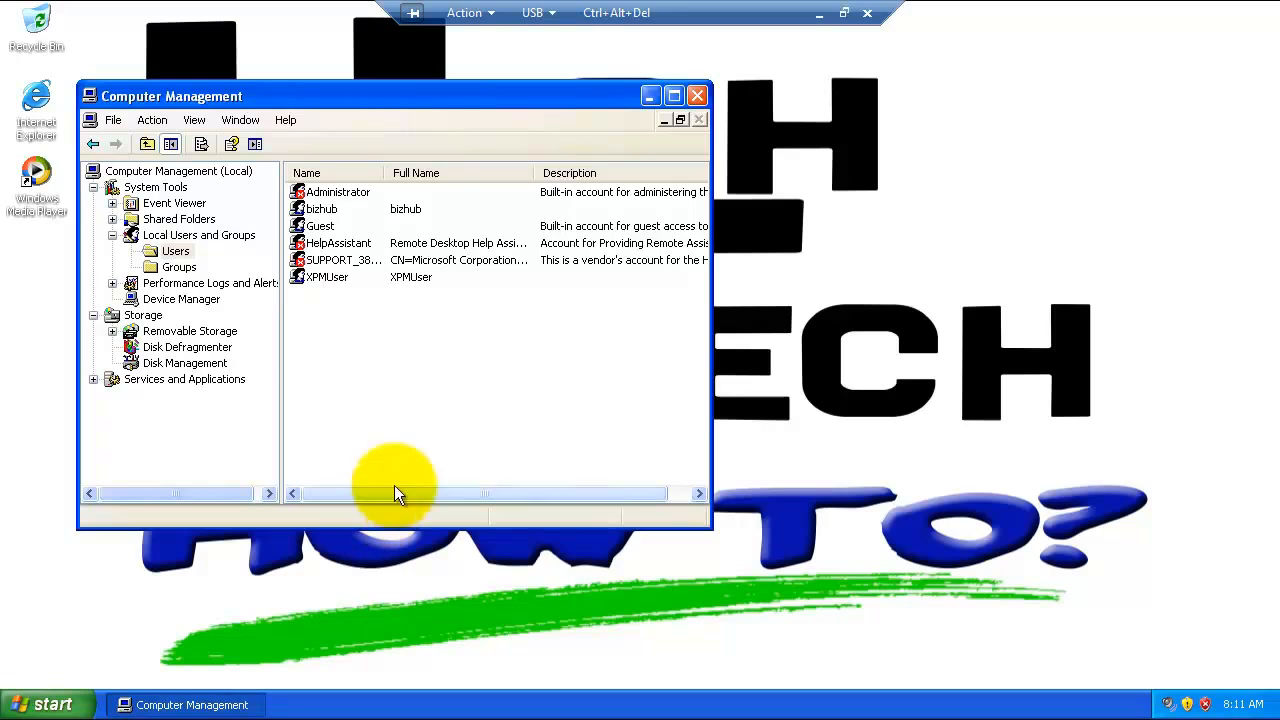
pyautogui.click(699, 95)
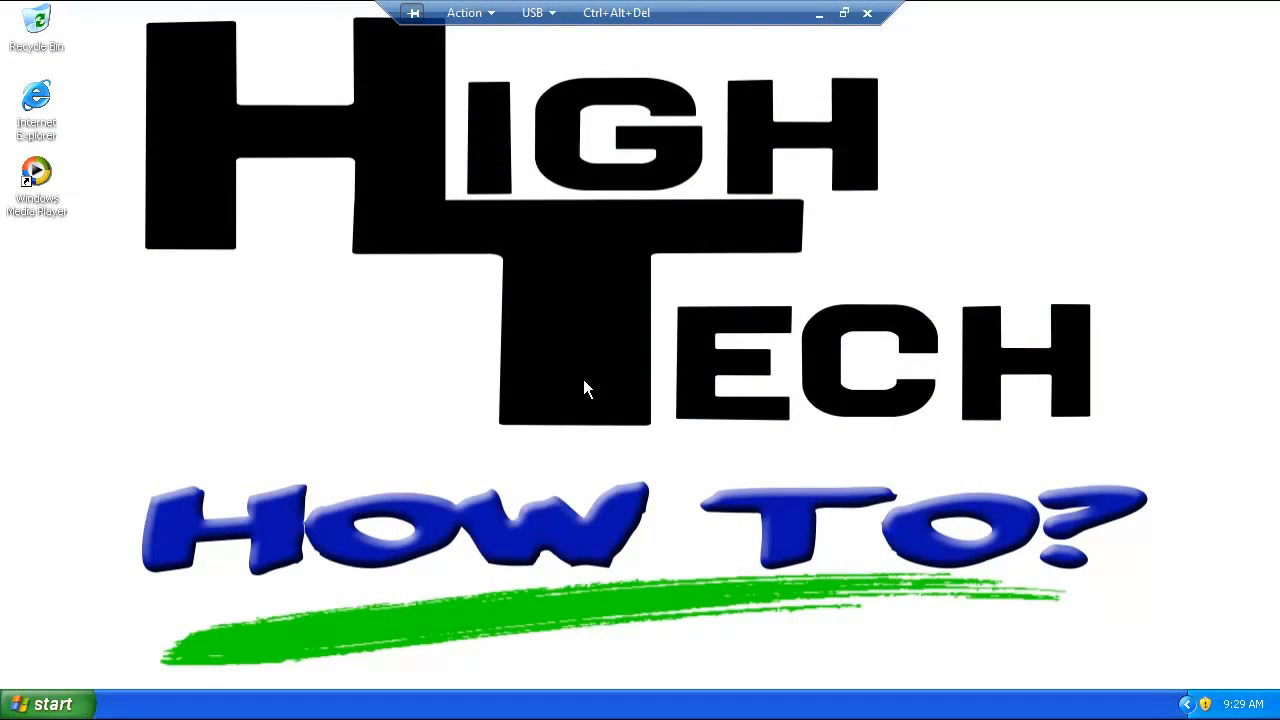
pyautogui.click(7, 714)
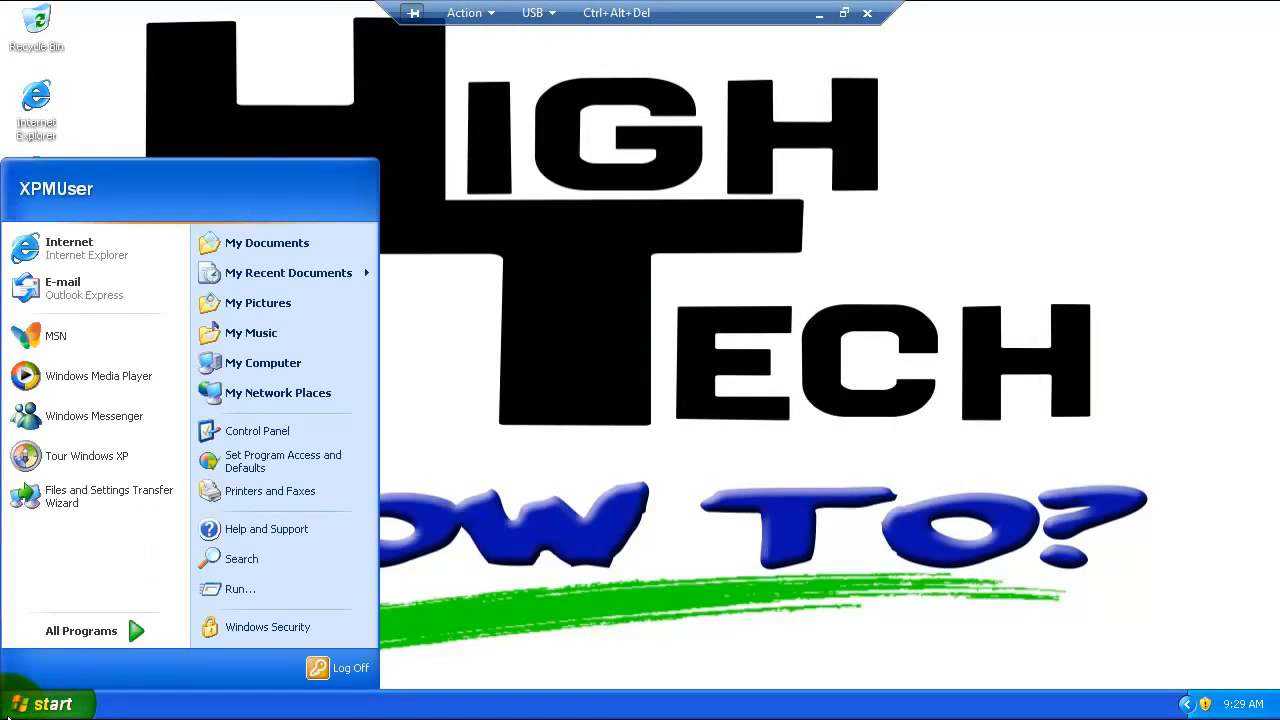
pyautogui.click(225, 363)
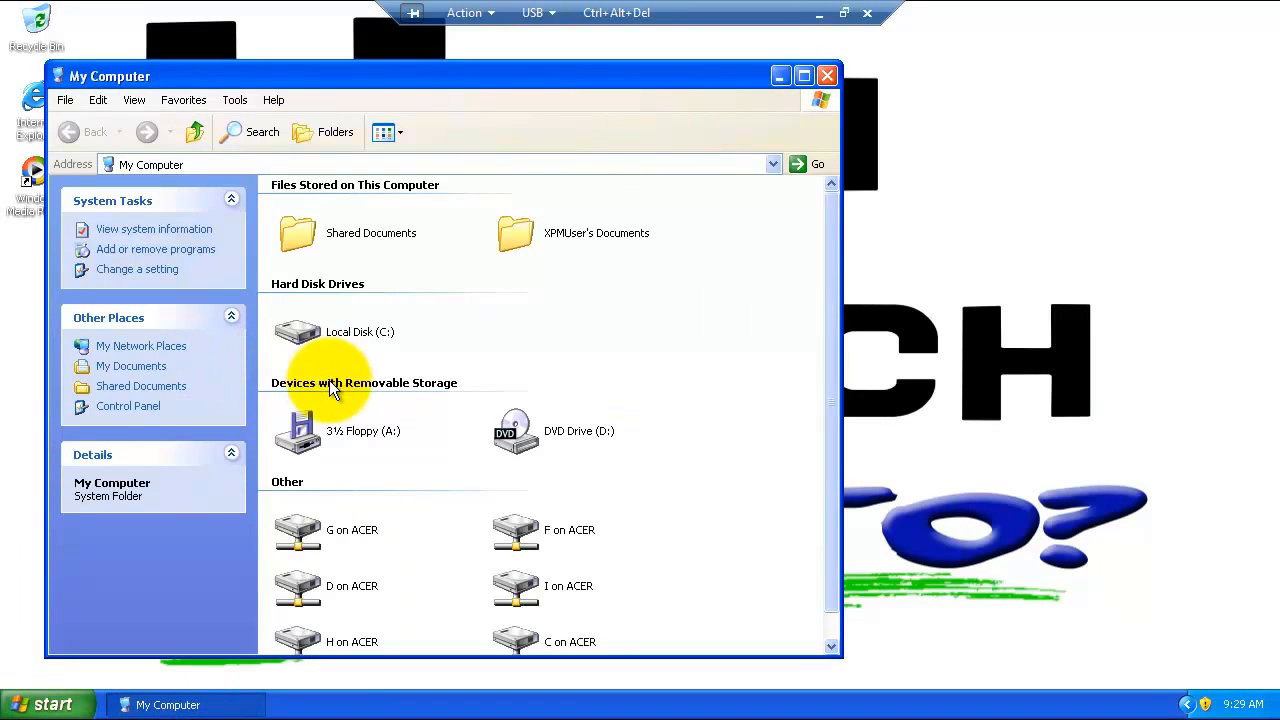
pyautogui.click(824, 77)
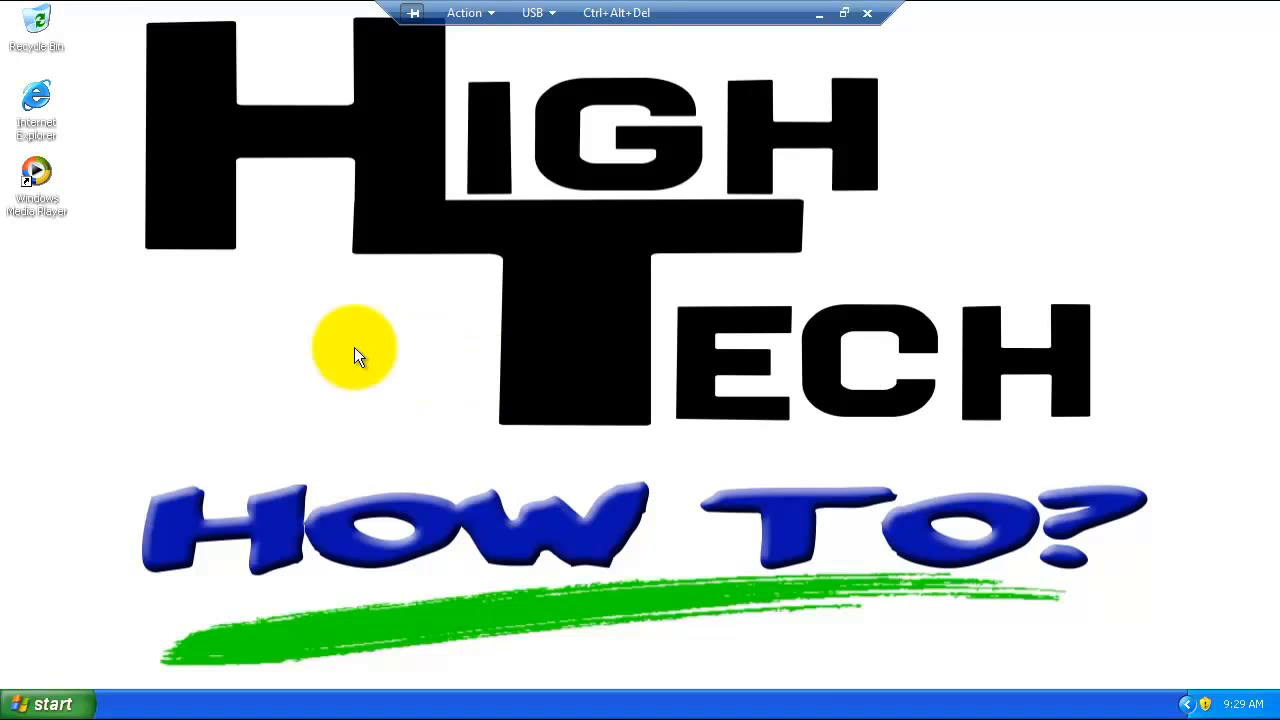
# Create a new folder named myscans in the root of Local Disk (C:).
pyautogui.click(62, 703)
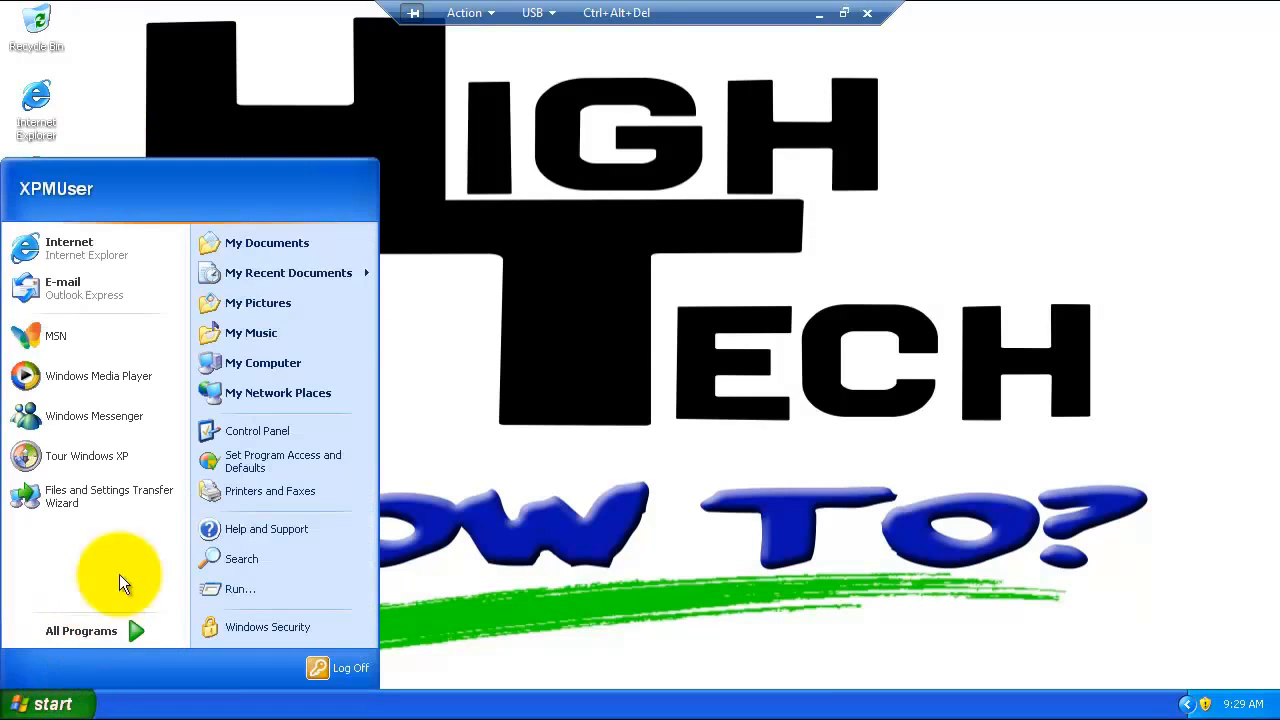
pyautogui.click(245, 363)
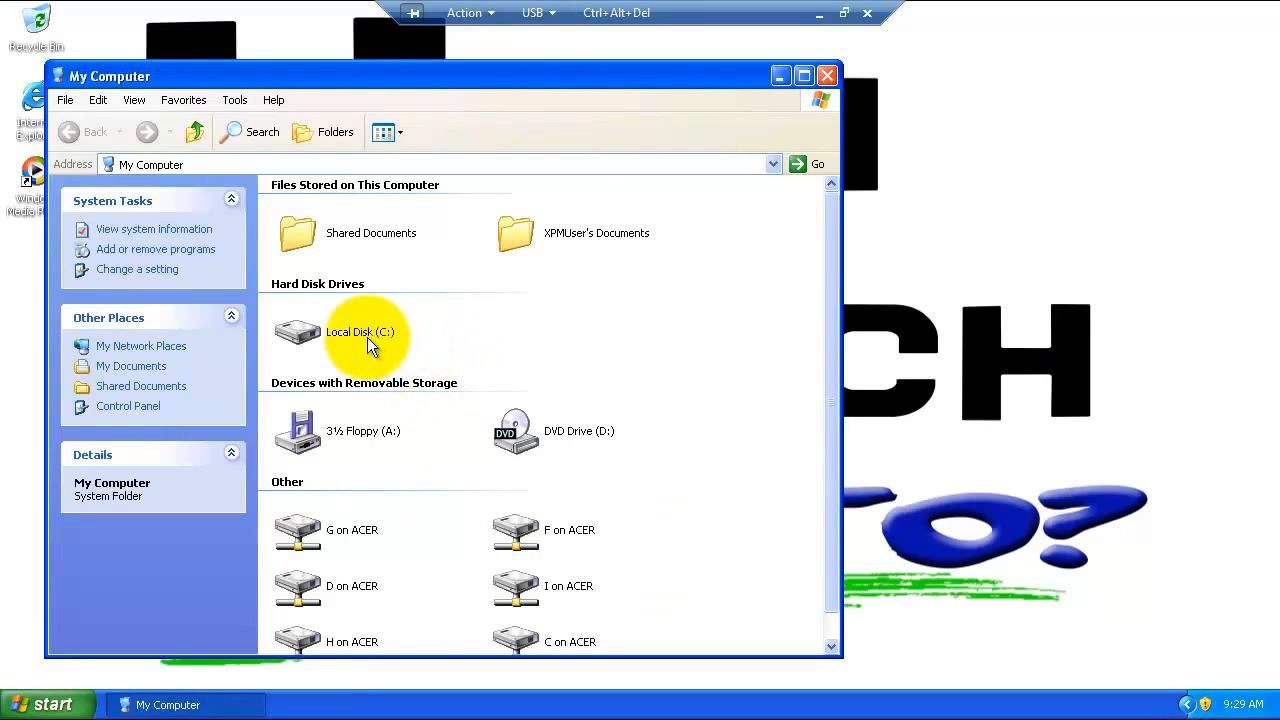
pyautogui.doubleClick(368, 340)
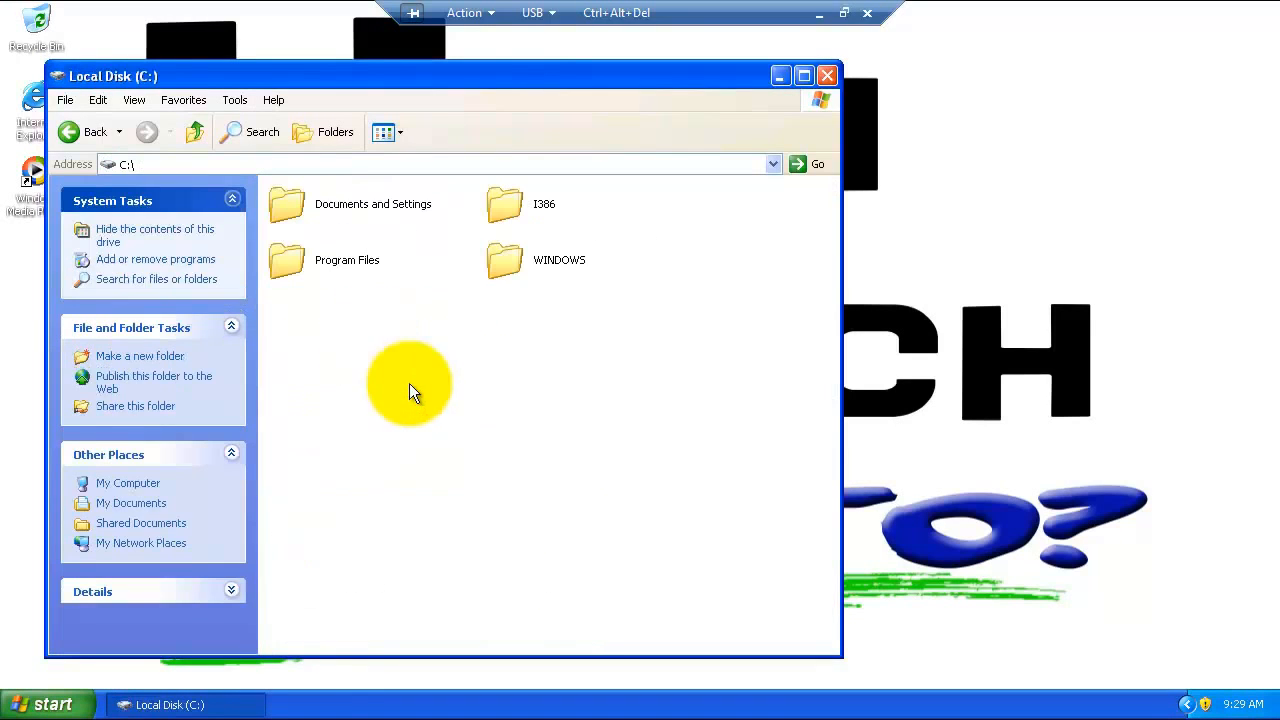
pyautogui.rightClick(528, 403)
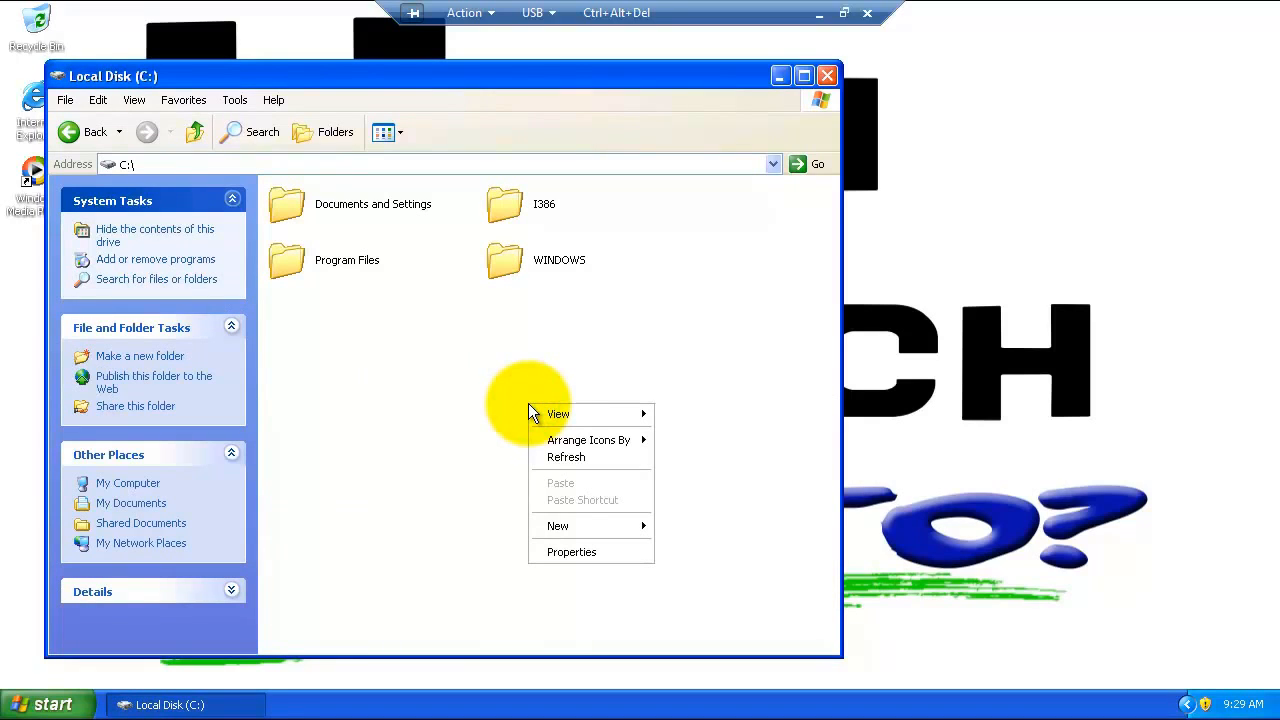
pyautogui.moveTo(564, 525)
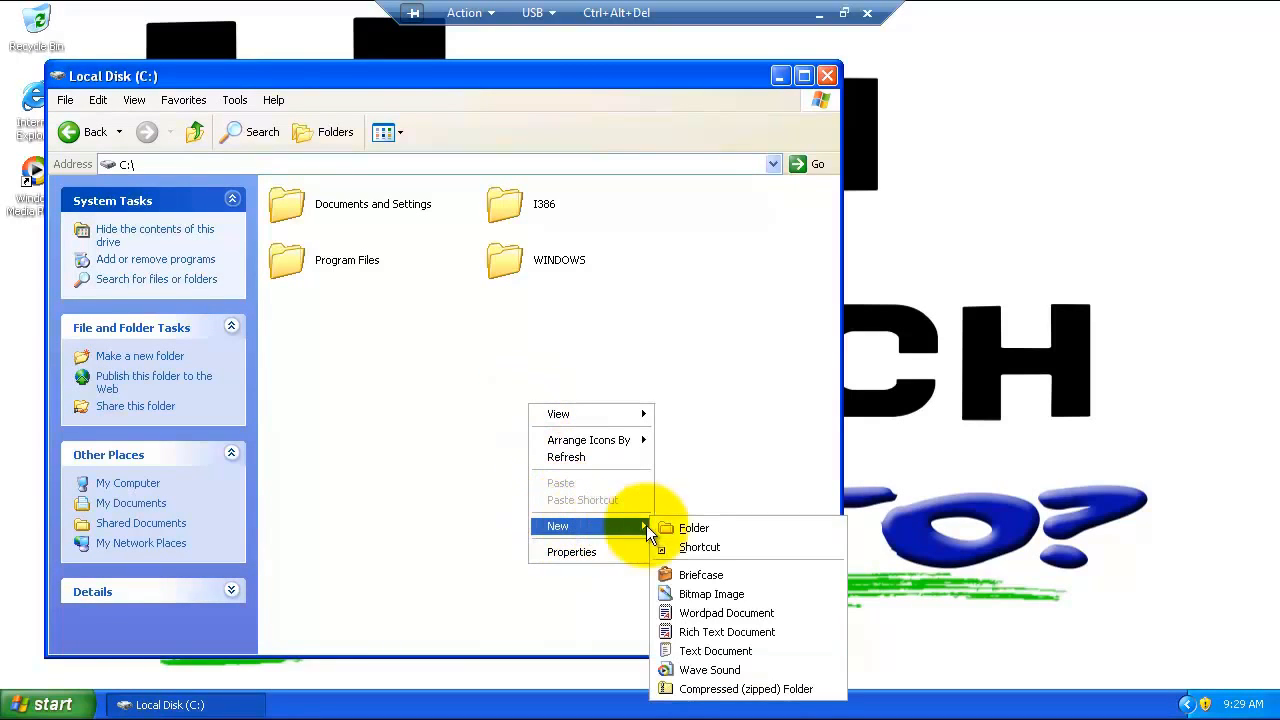
pyautogui.click(677, 527)
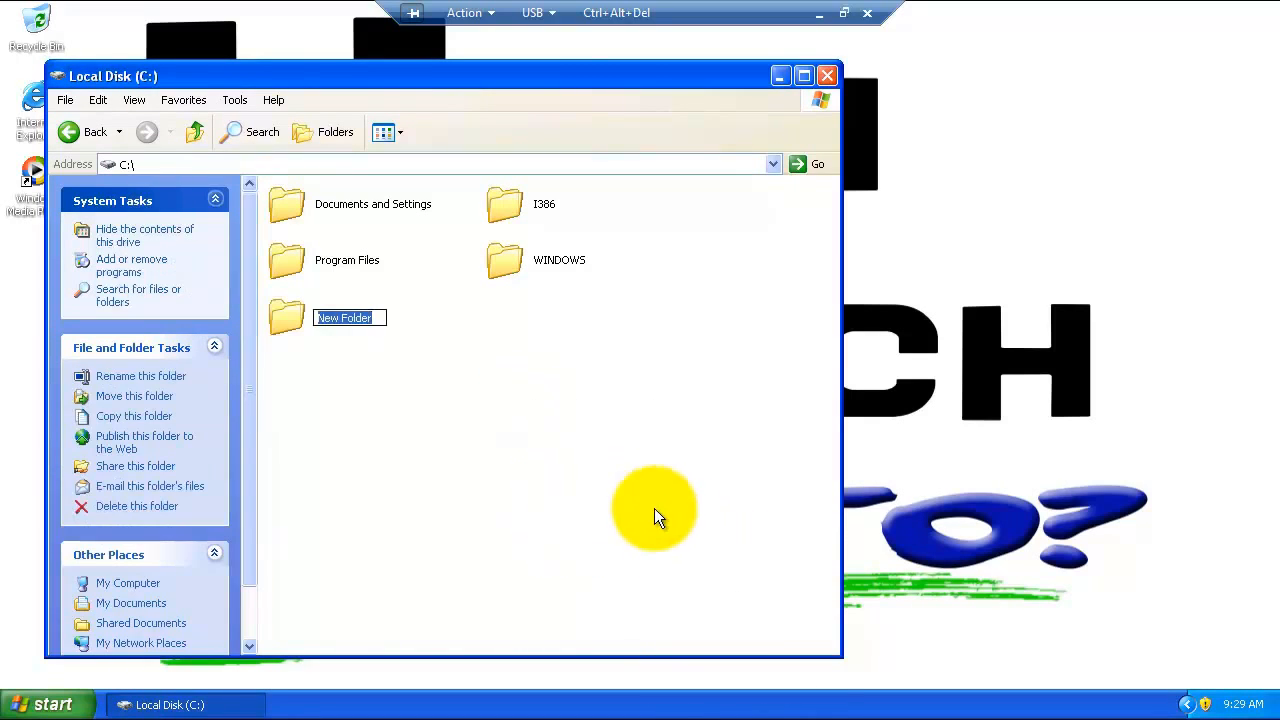
pyautogui.write('m')
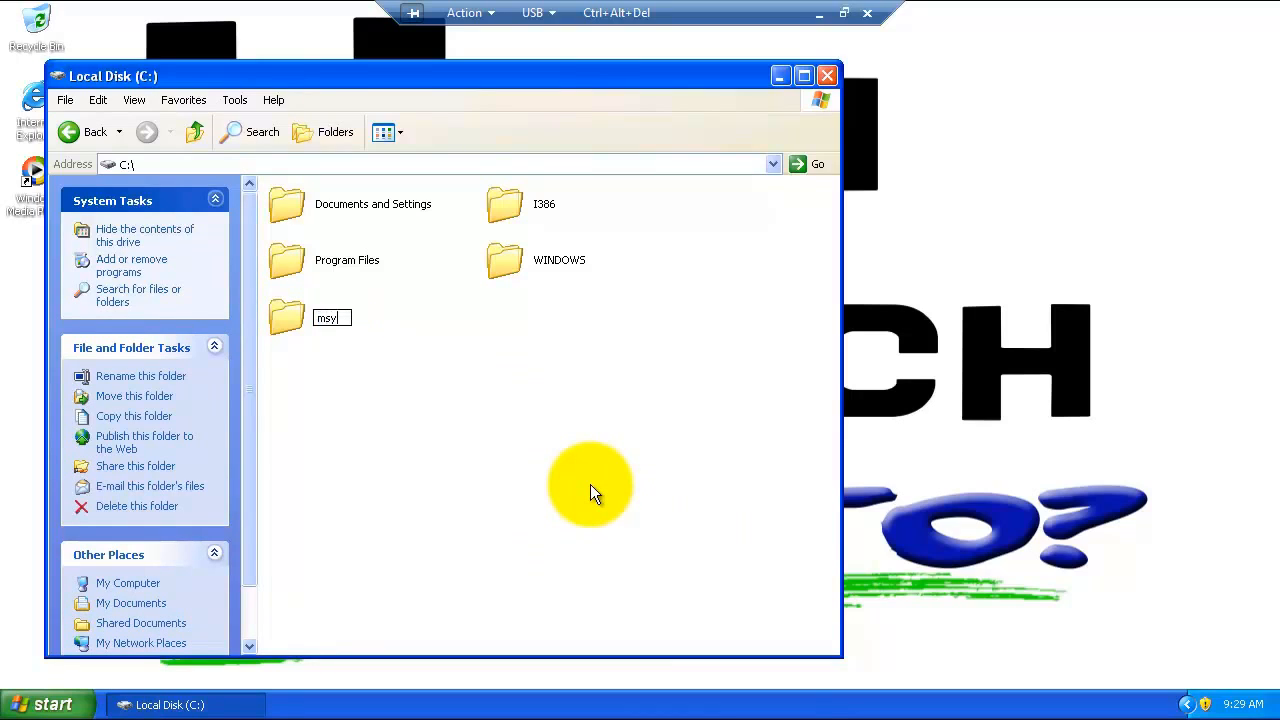
pyautogui.write('yscans')
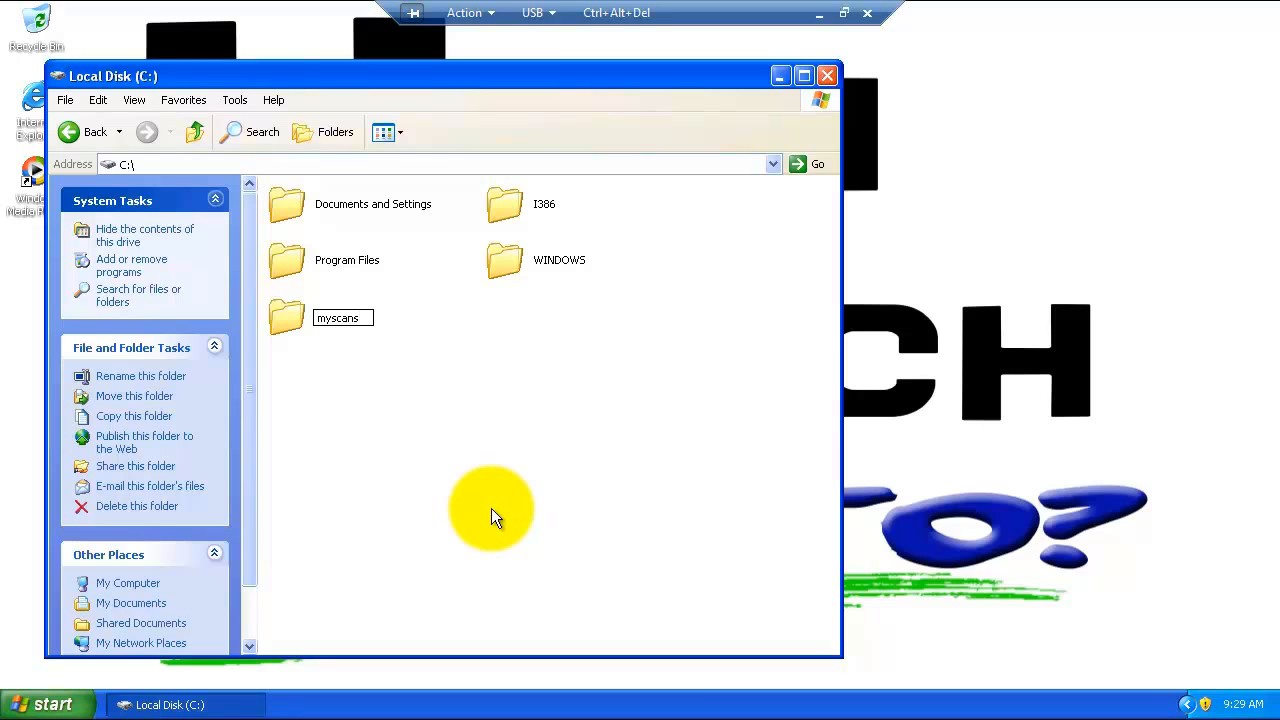
pyautogui.click(446, 472)
# Set the myscans folder to be shared on the network in its properties.
pyautogui.rightClick(296, 317)
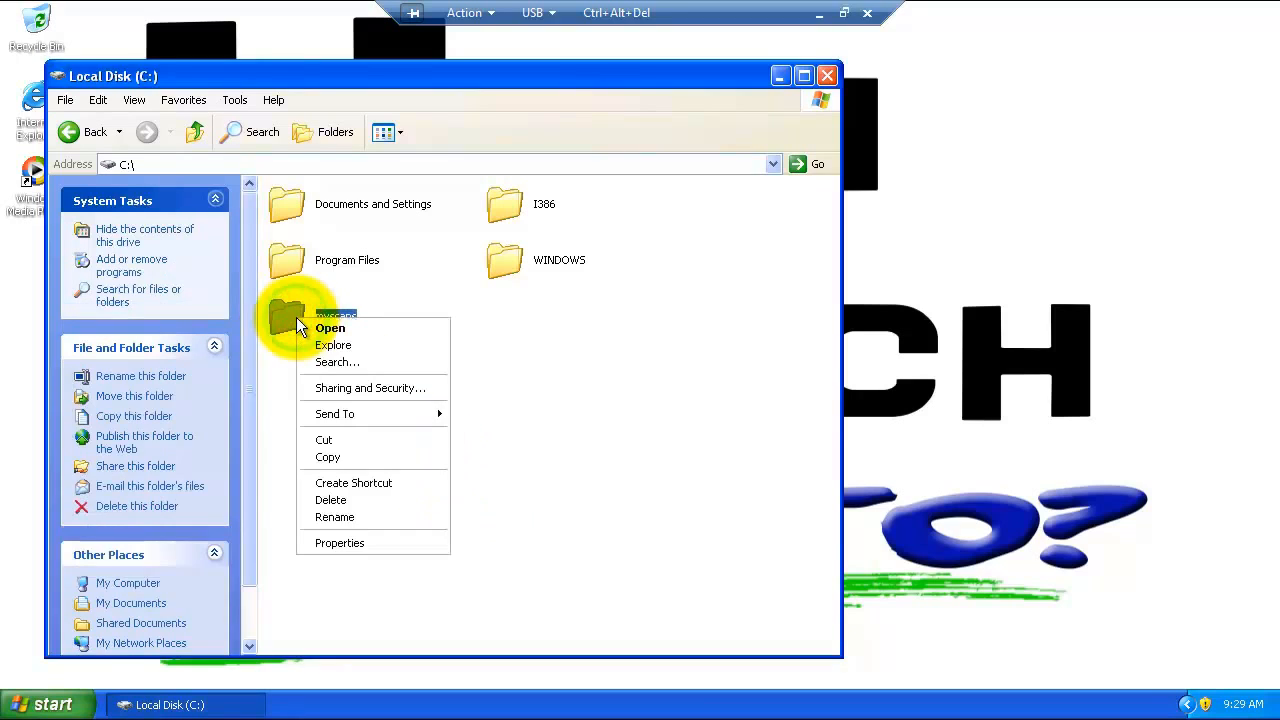
pyautogui.click(336, 546)
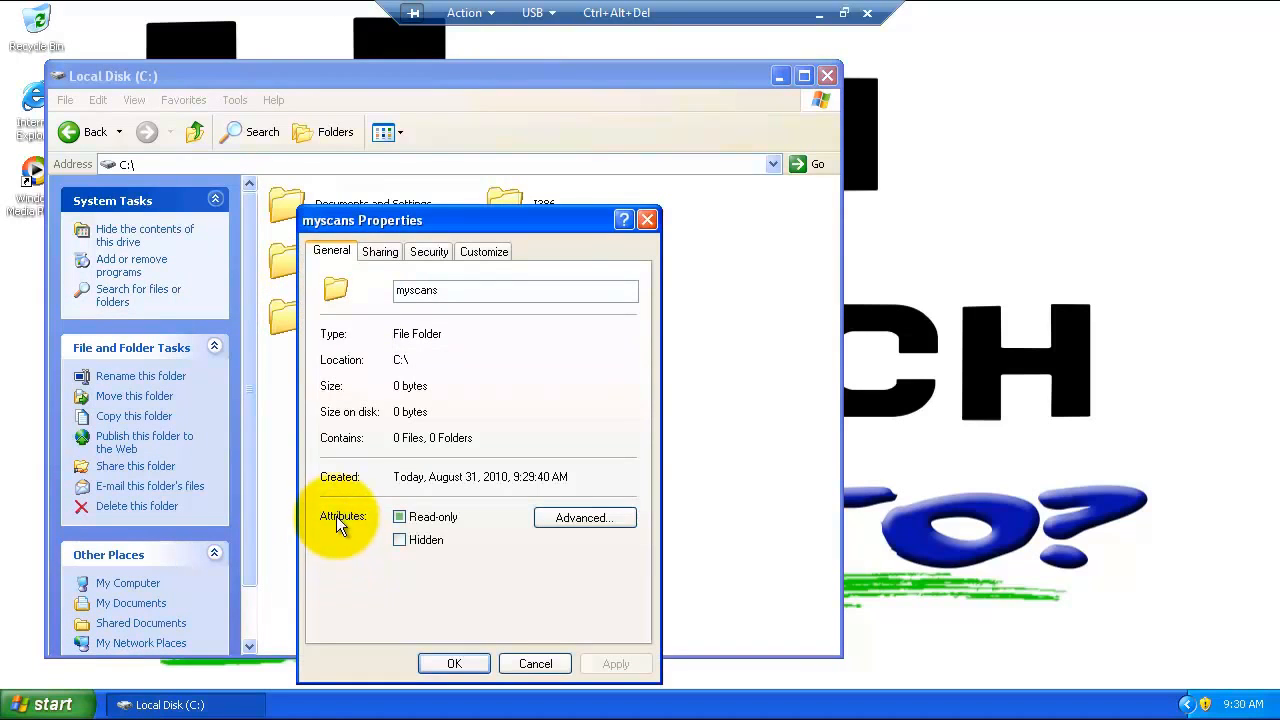
pyautogui.click(379, 251)
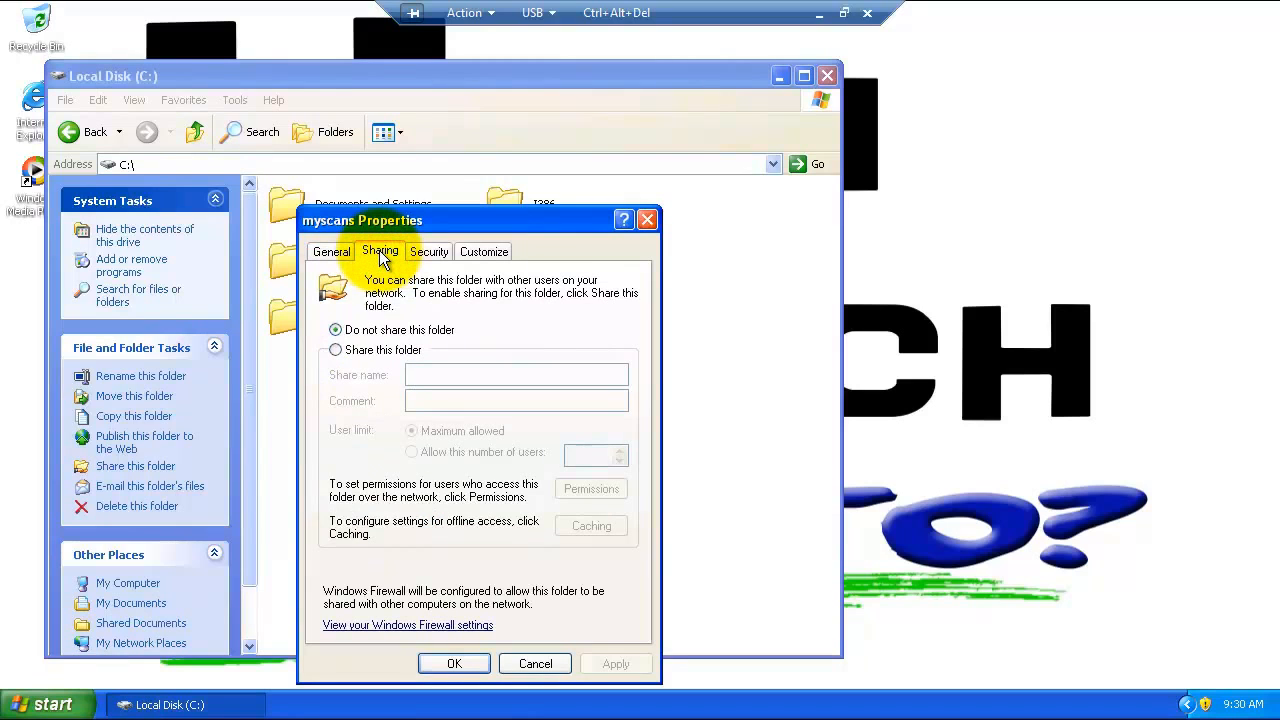
pyautogui.click(336, 350)
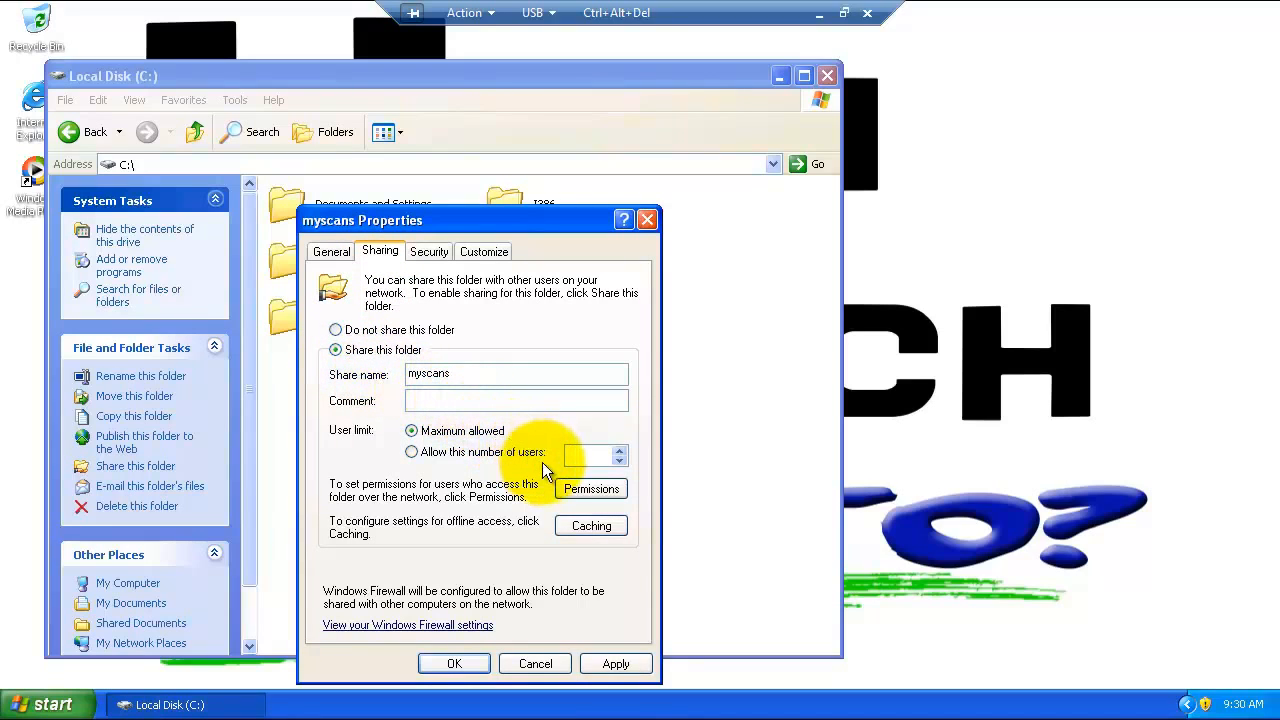
# Add the bizhub user from location VIRTUALXP-56538 to the myscans share permissions and allow it Full Control.
pyautogui.click(566, 493)
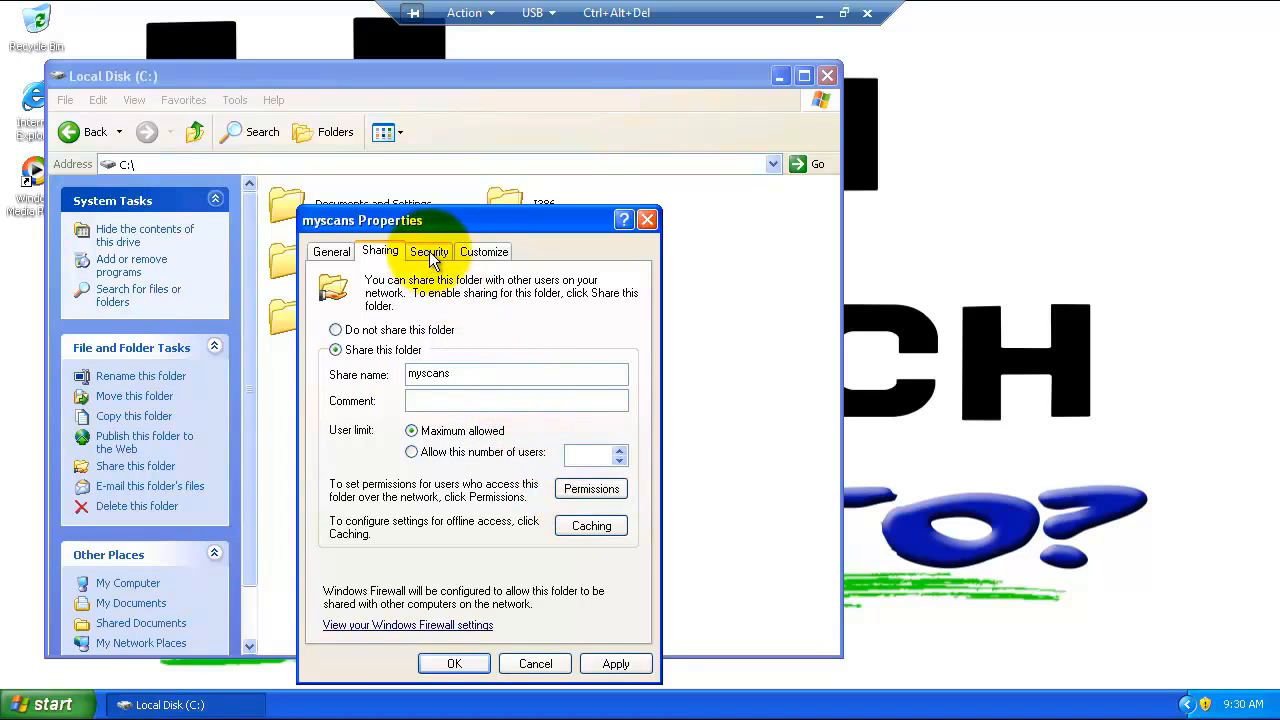
pyautogui.click(576, 490)
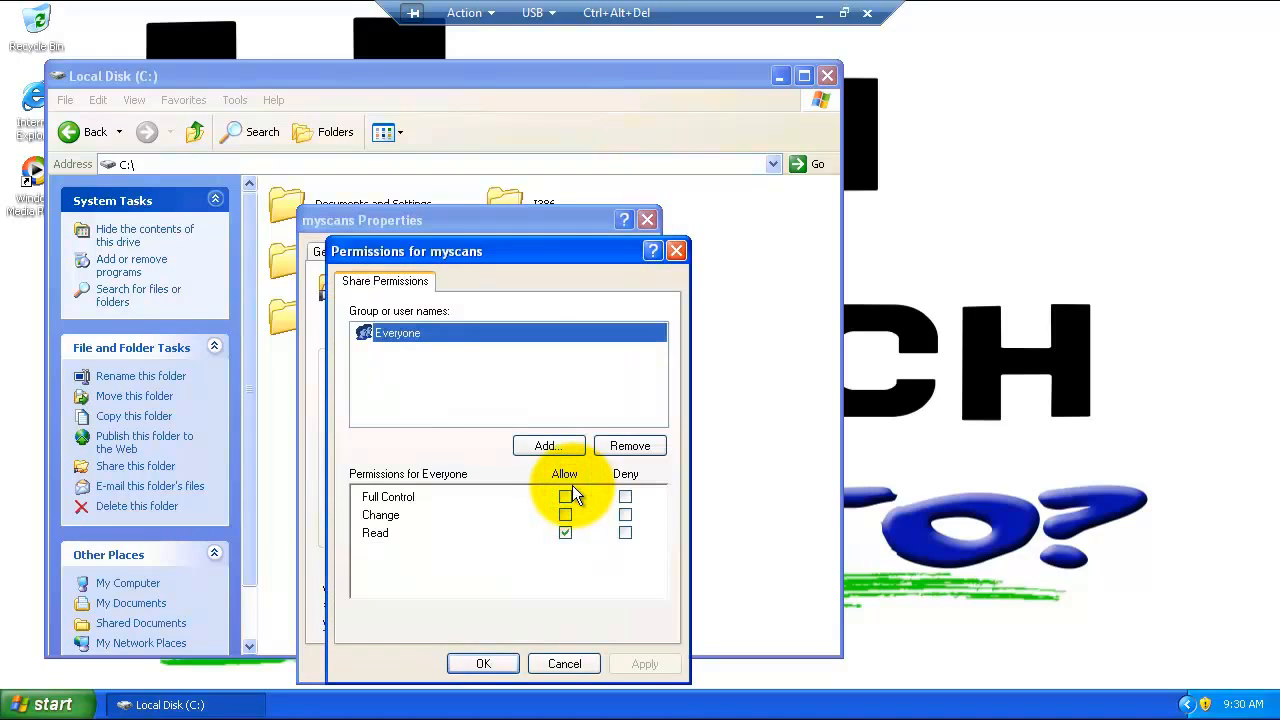
pyautogui.click(558, 445)
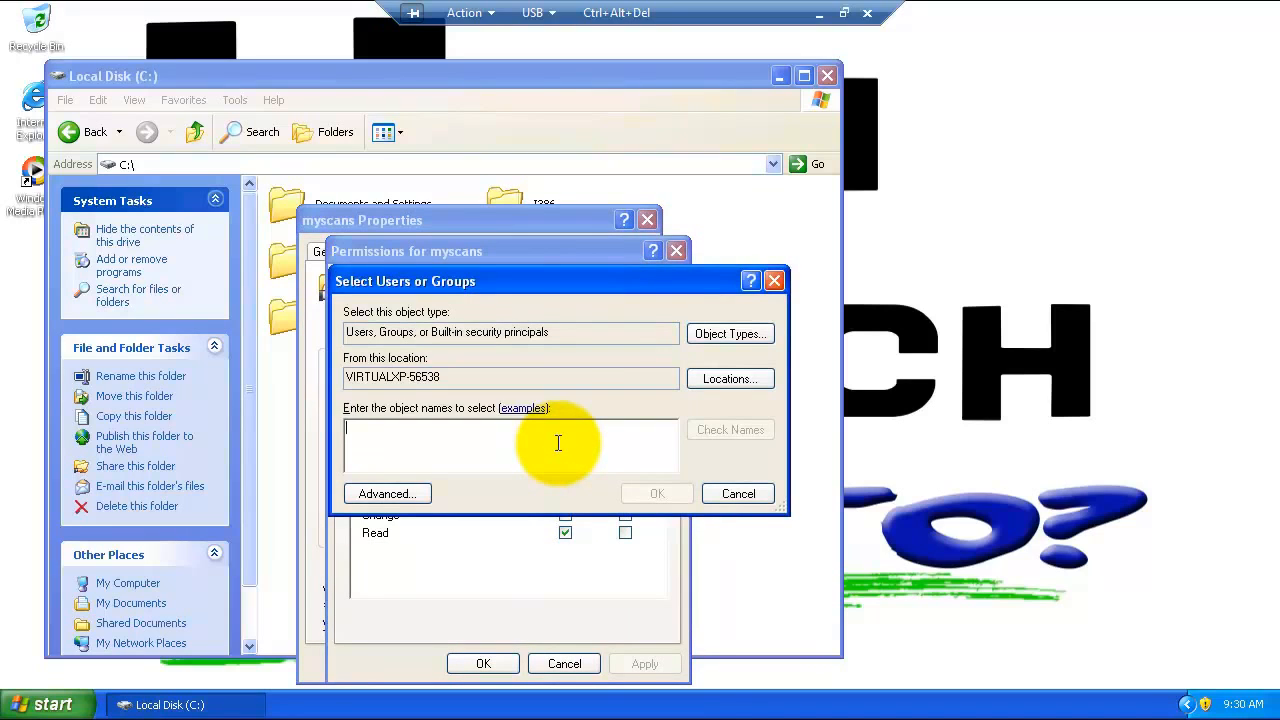
pyautogui.click(741, 381)
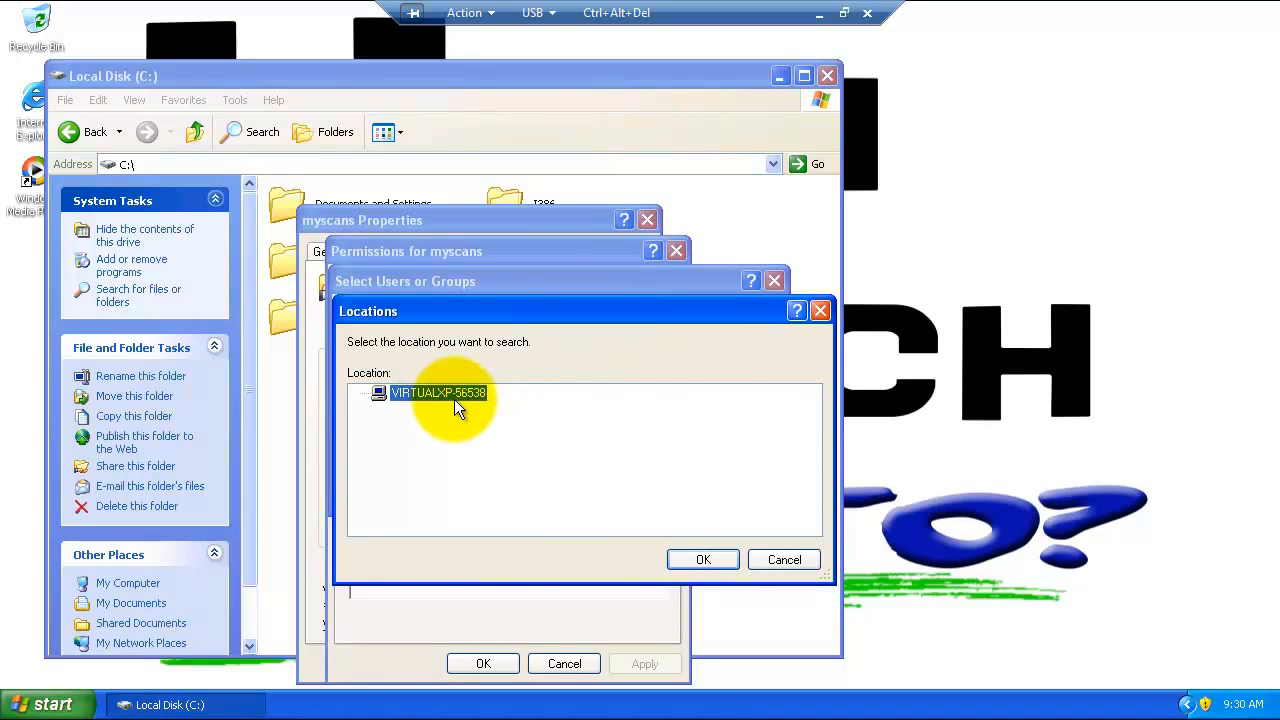
pyautogui.click(703, 560)
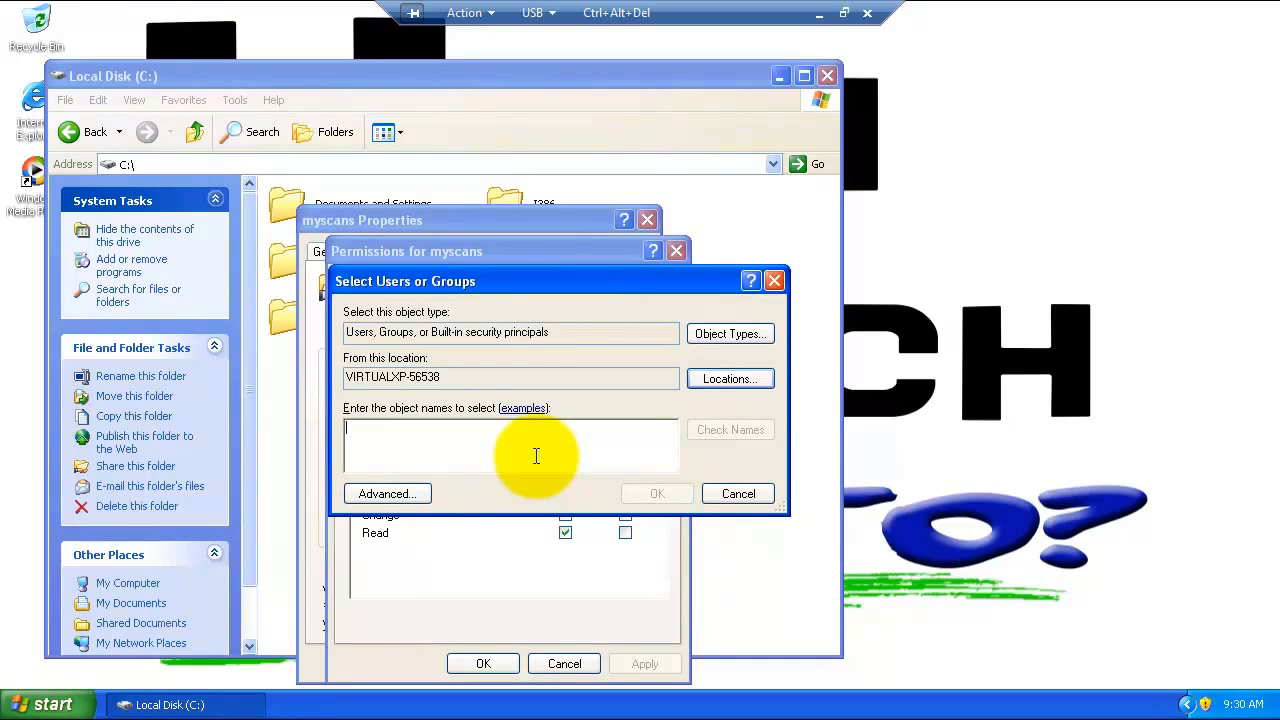
pyautogui.write('bizhub')
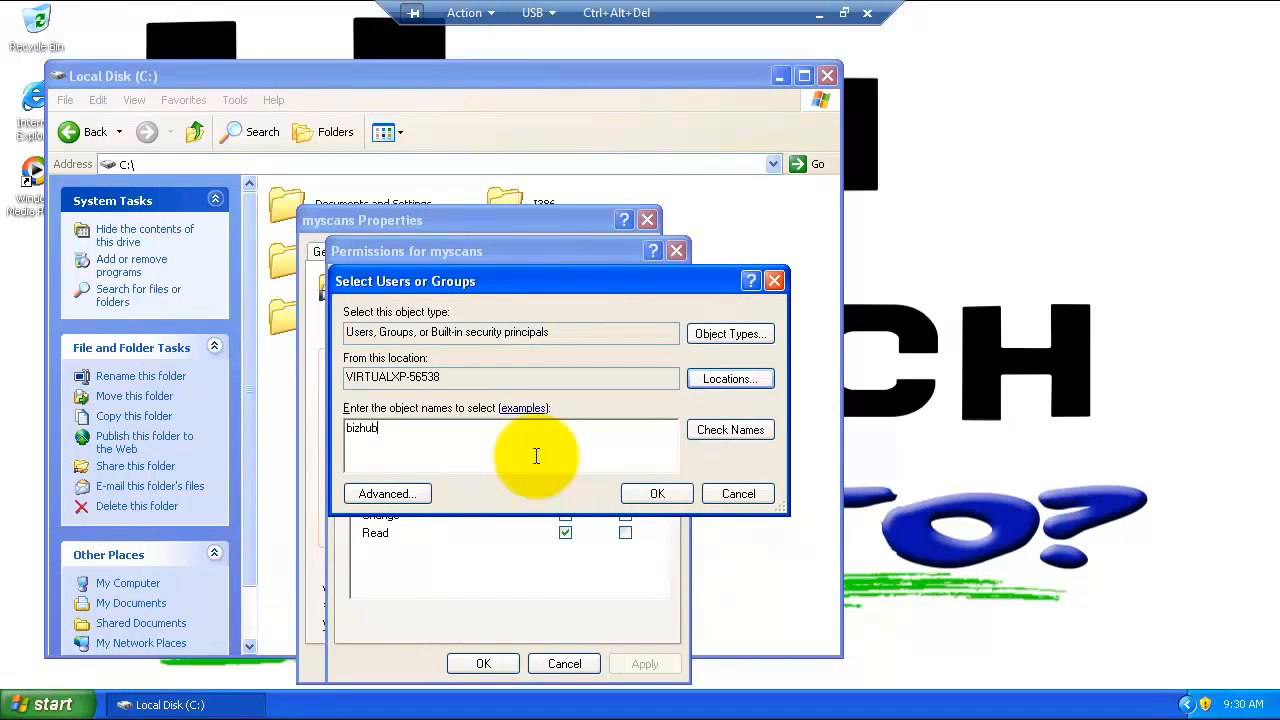
pyautogui.press('Return')
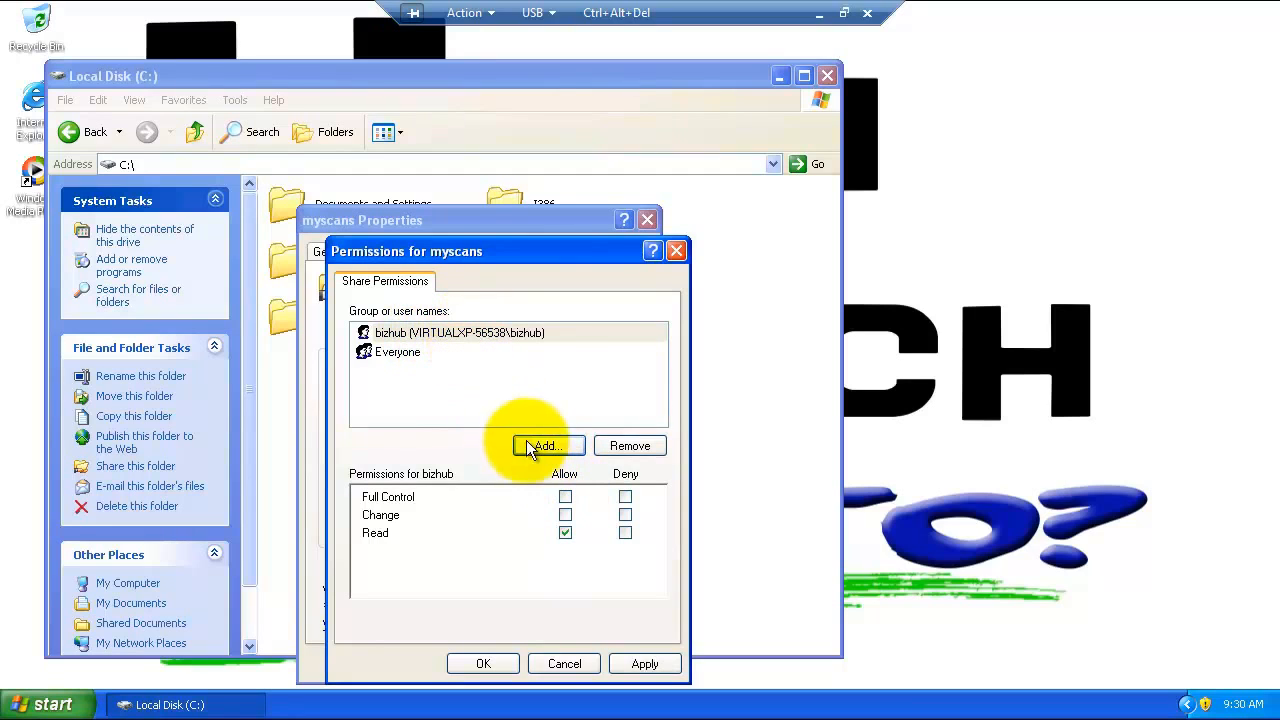
pyautogui.click(566, 497)
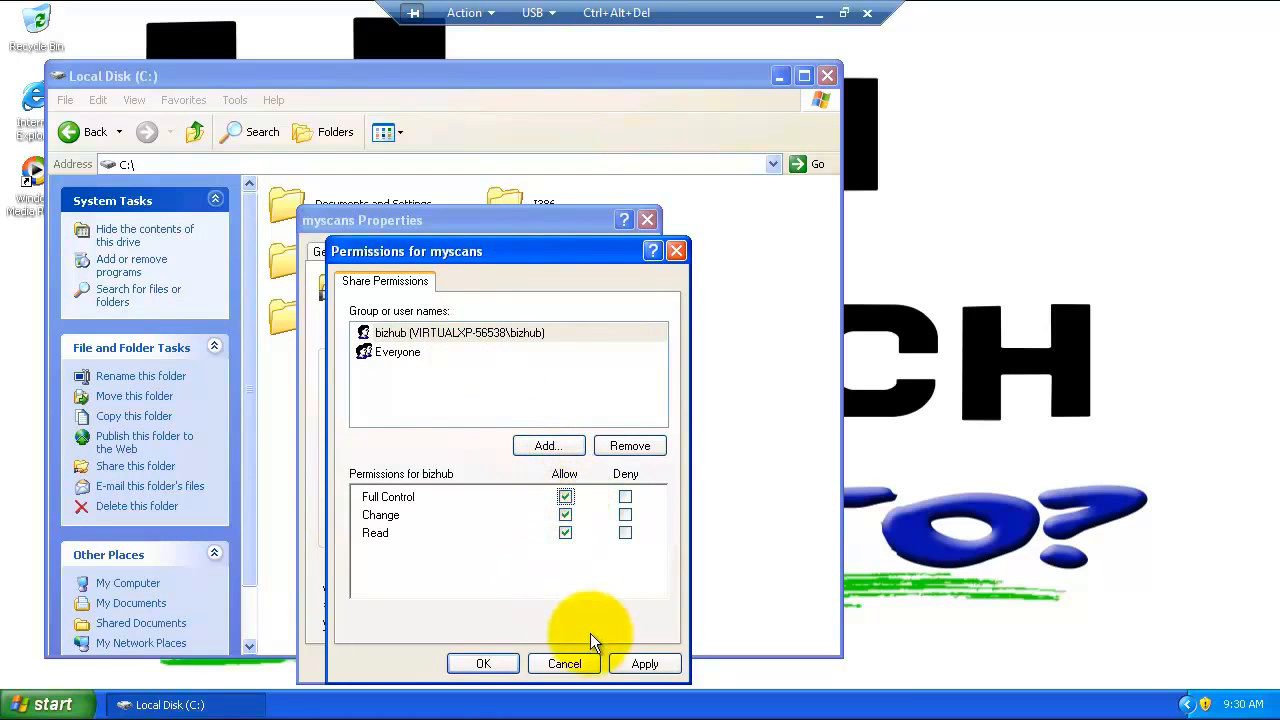
# Apply the share permissions and give the bizhub user Full Control in the myscans folder's security permissions.
pyautogui.click(627, 673)
pyautogui.click(479, 665)
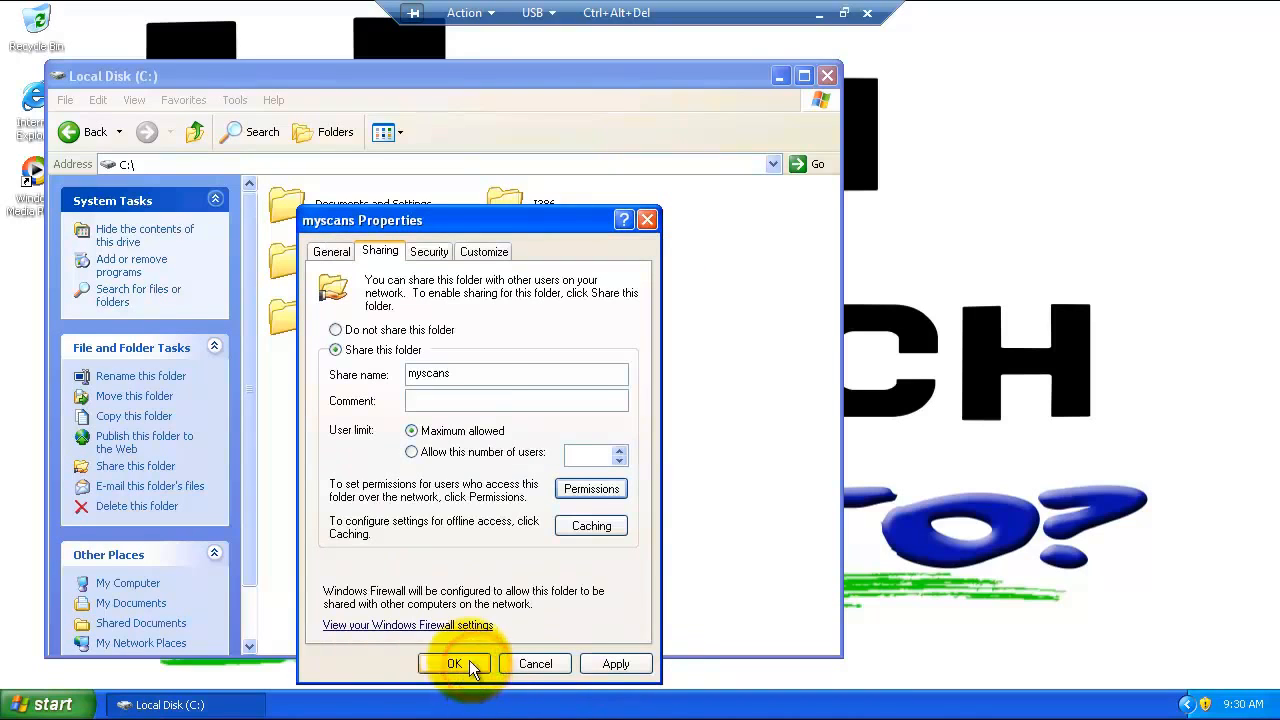
pyautogui.click(432, 252)
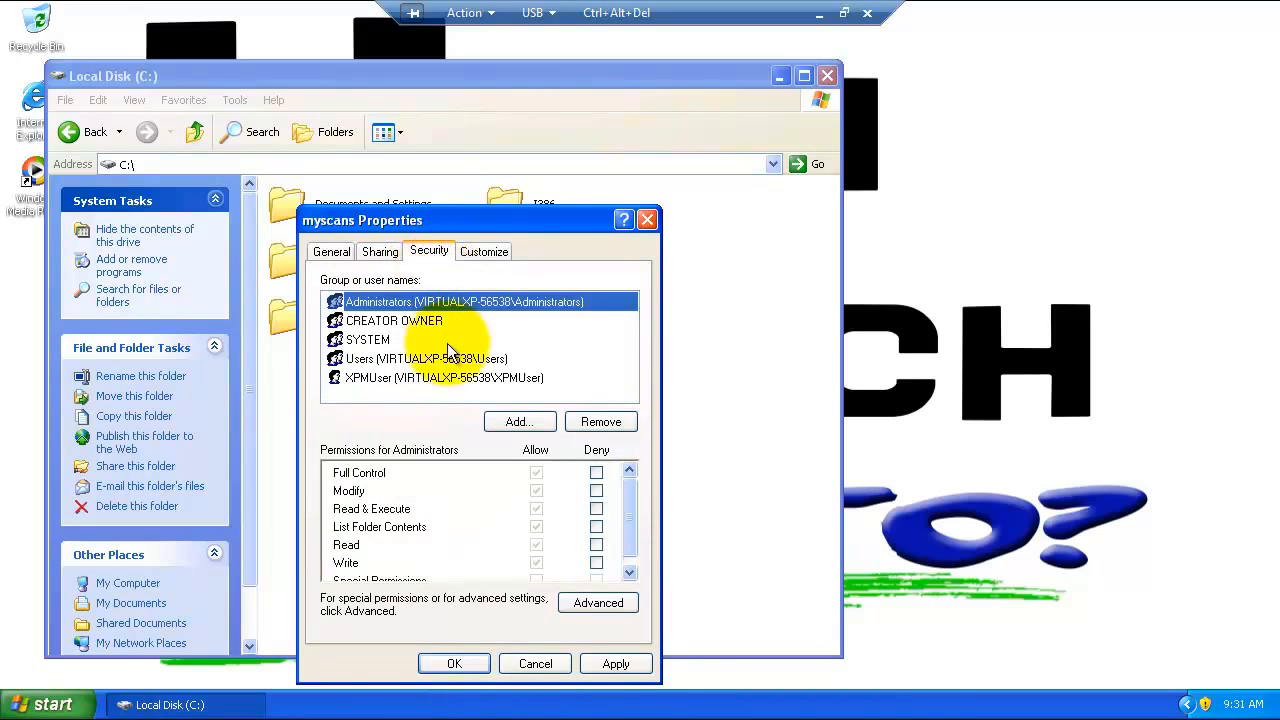
pyautogui.click(519, 421)
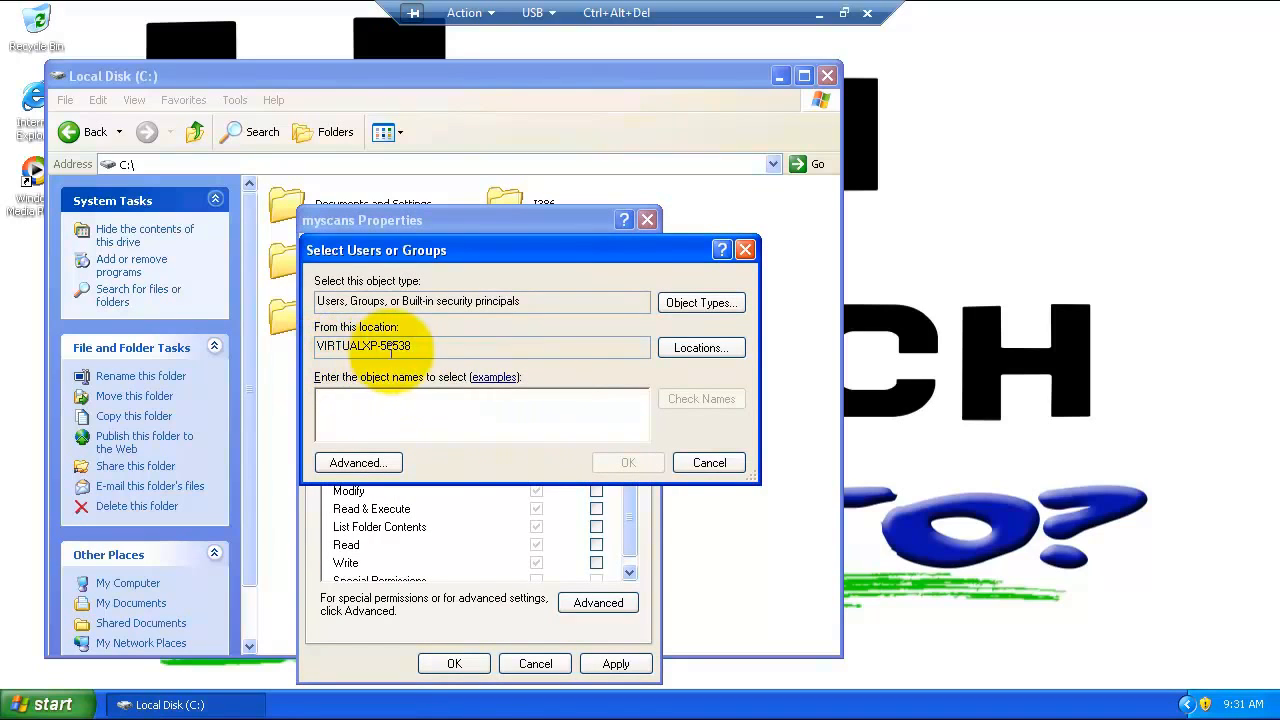
pyautogui.write('bizhub')
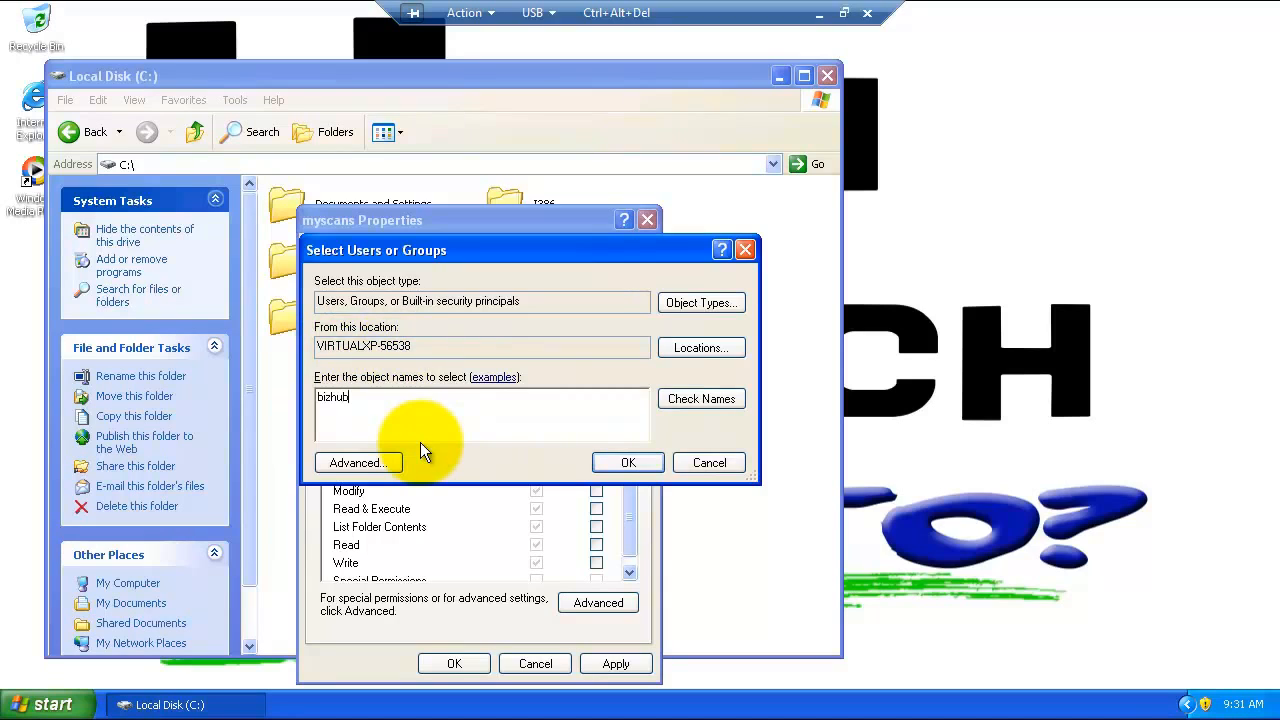
pyautogui.press('Return')
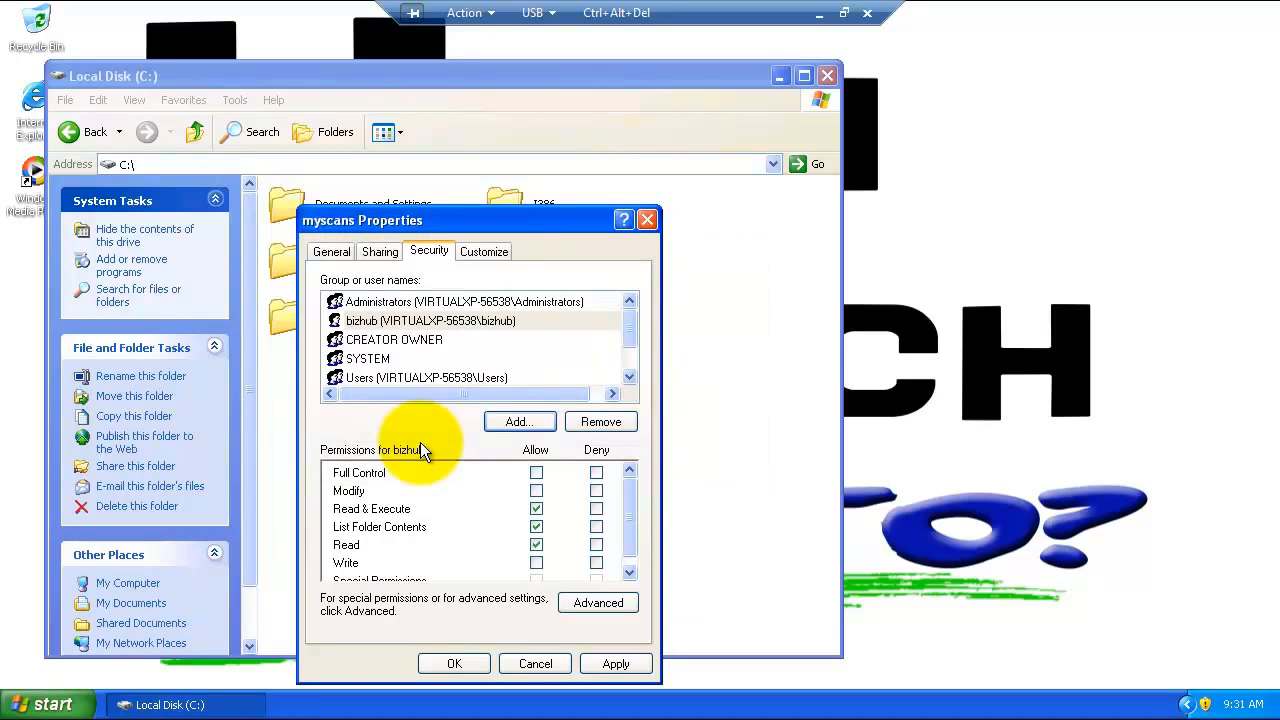
pyautogui.click(535, 473)
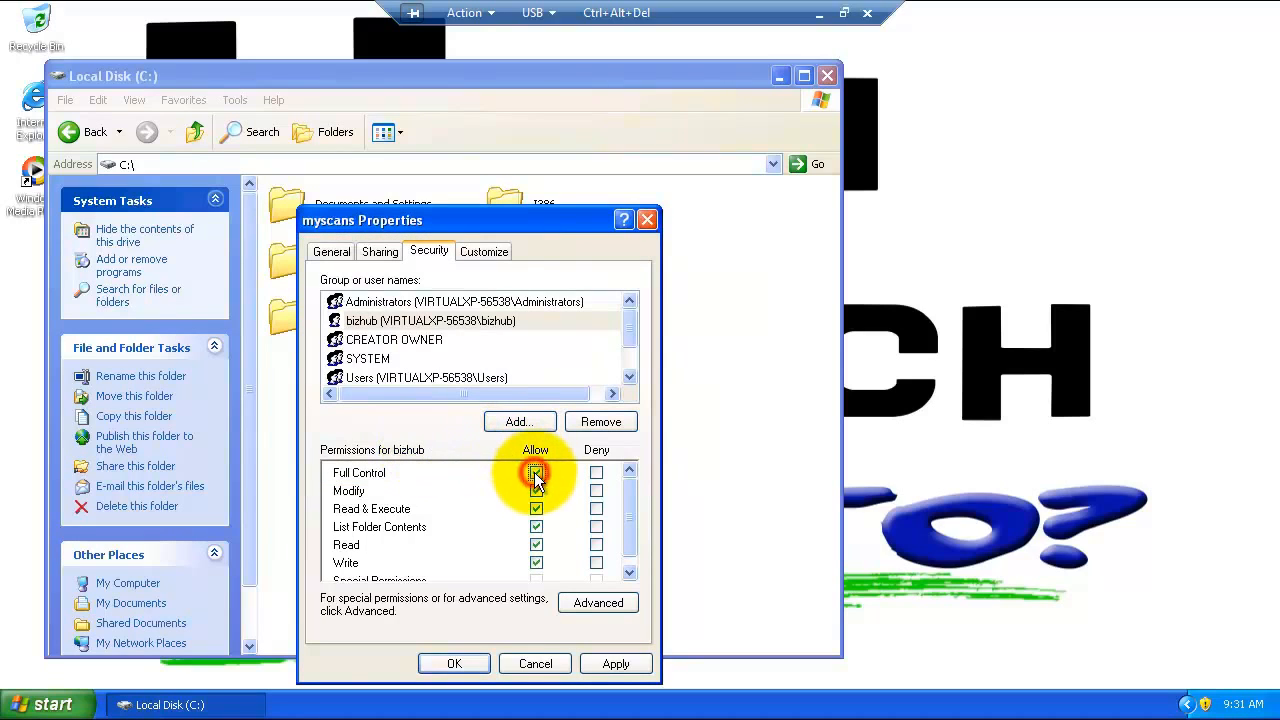
pyautogui.click(456, 664)
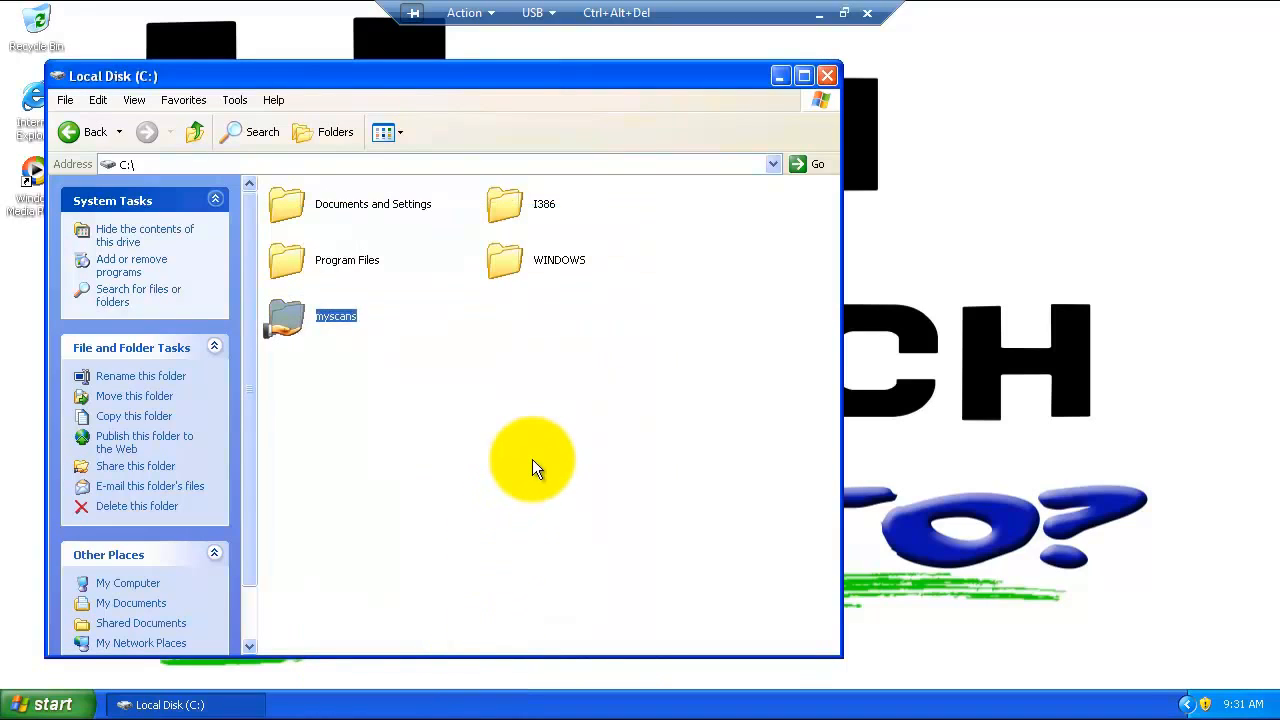
# Create a desktop shortcut to the myscans folder and close the Local Disk (C:) window.
pyautogui.rightClick(290, 311)
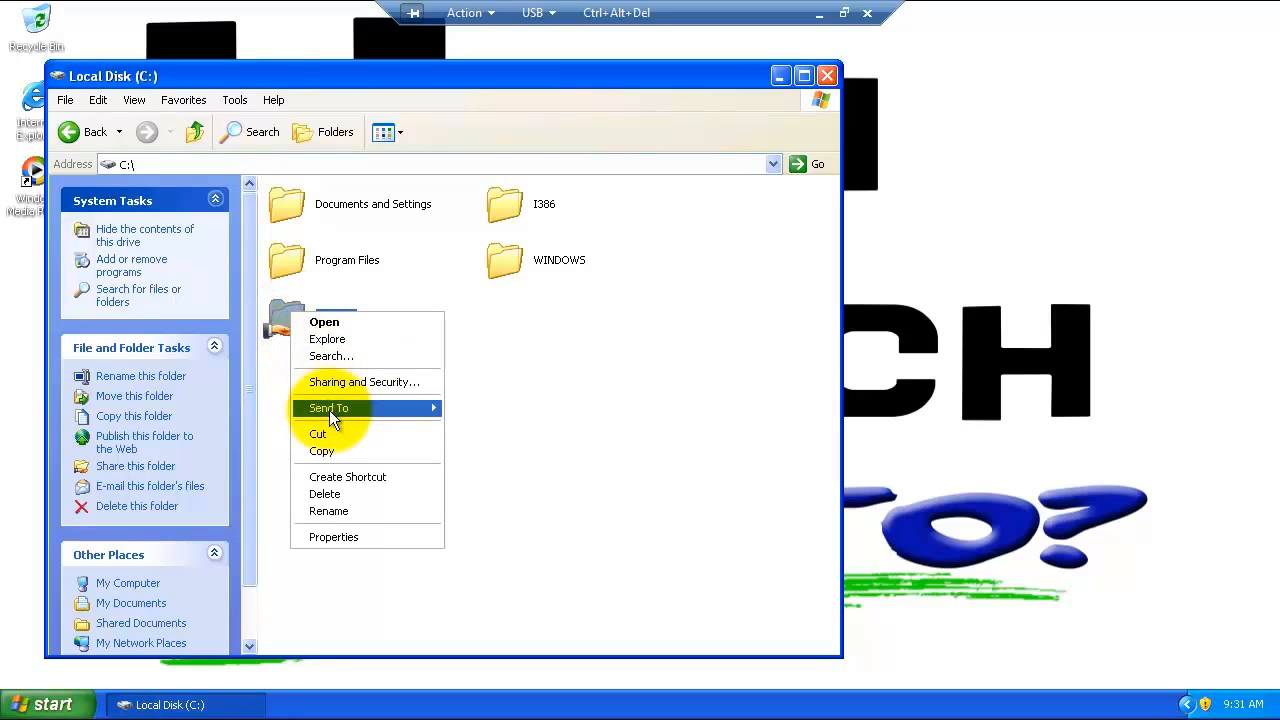
pyautogui.moveTo(329, 410)
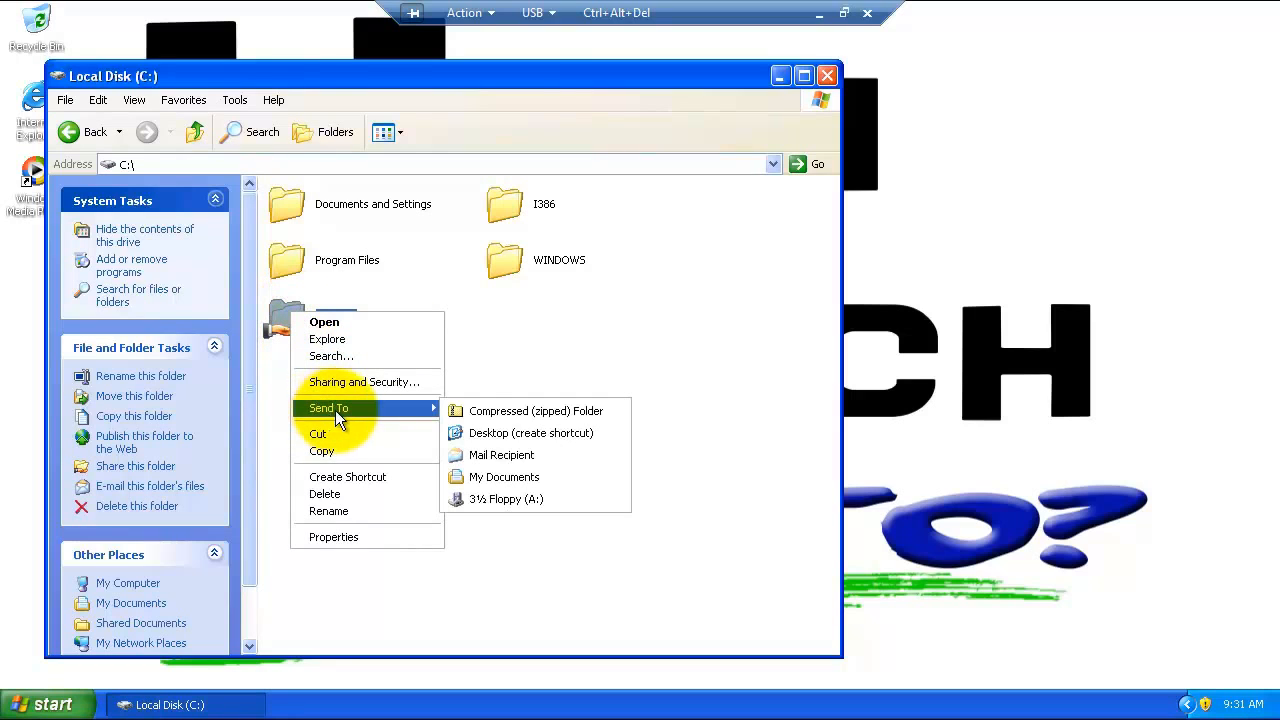
pyautogui.click(468, 432)
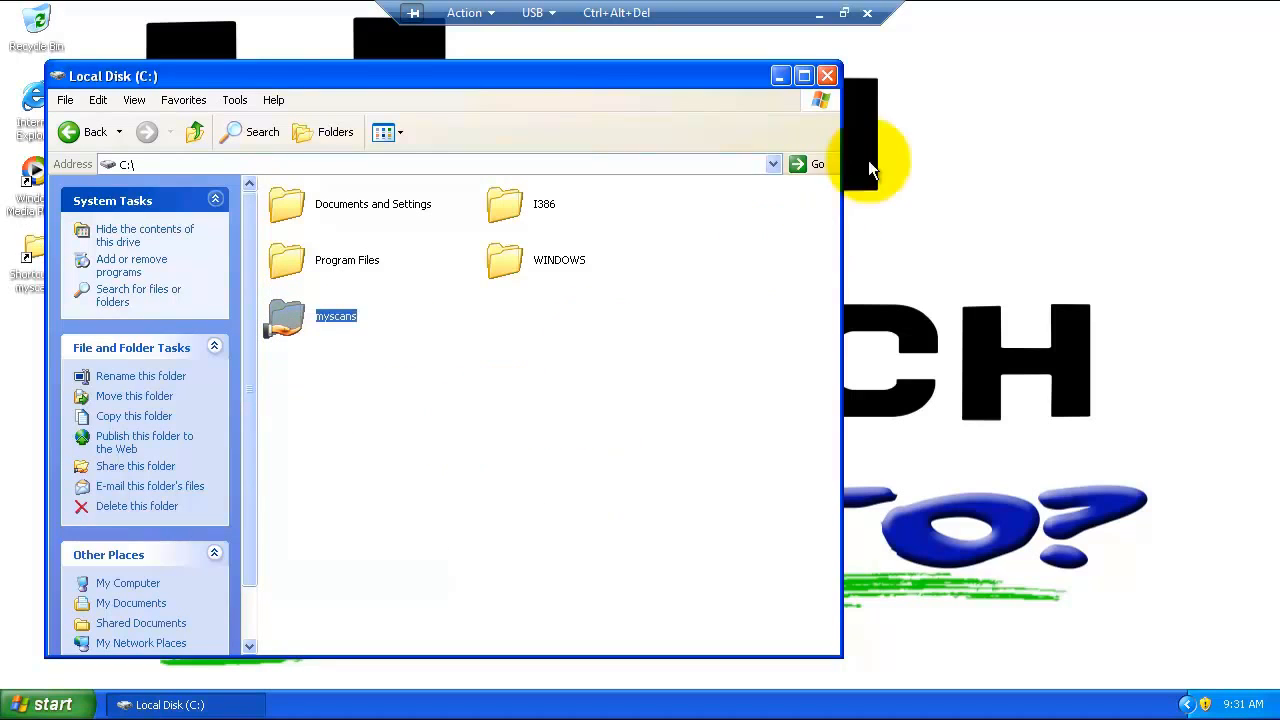
pyautogui.click(828, 77)
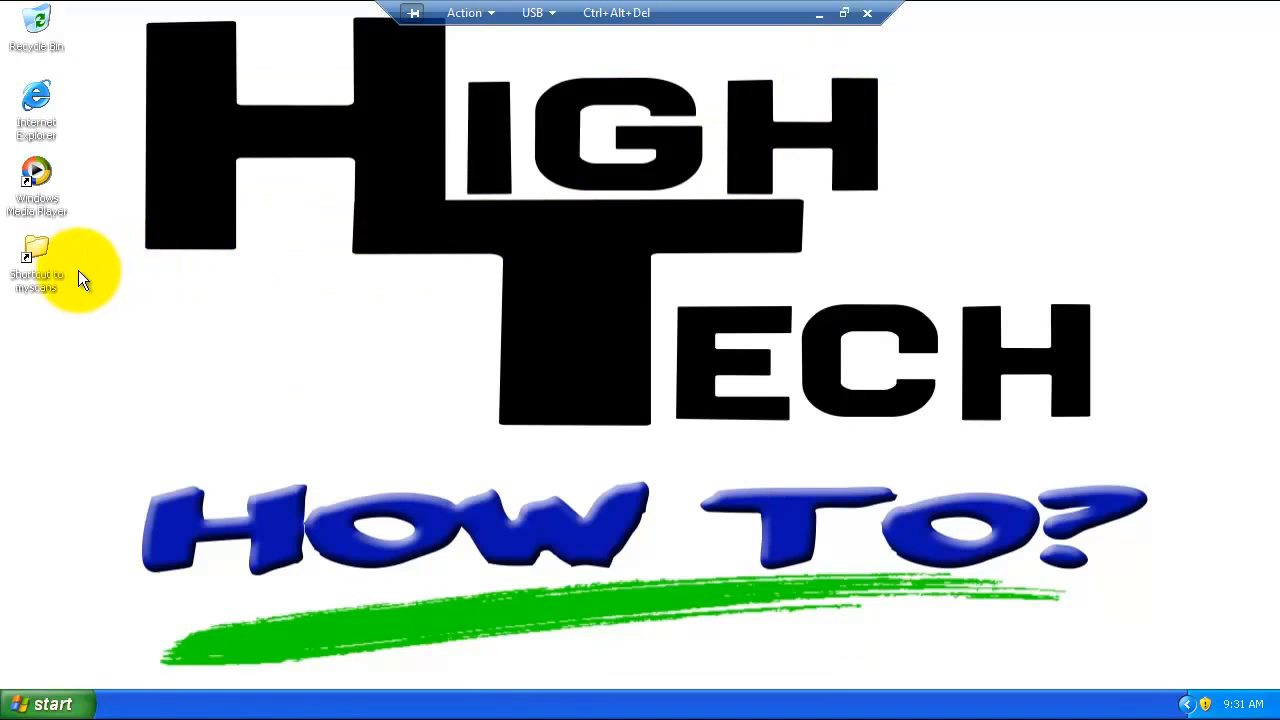
pyautogui.click(60, 250)
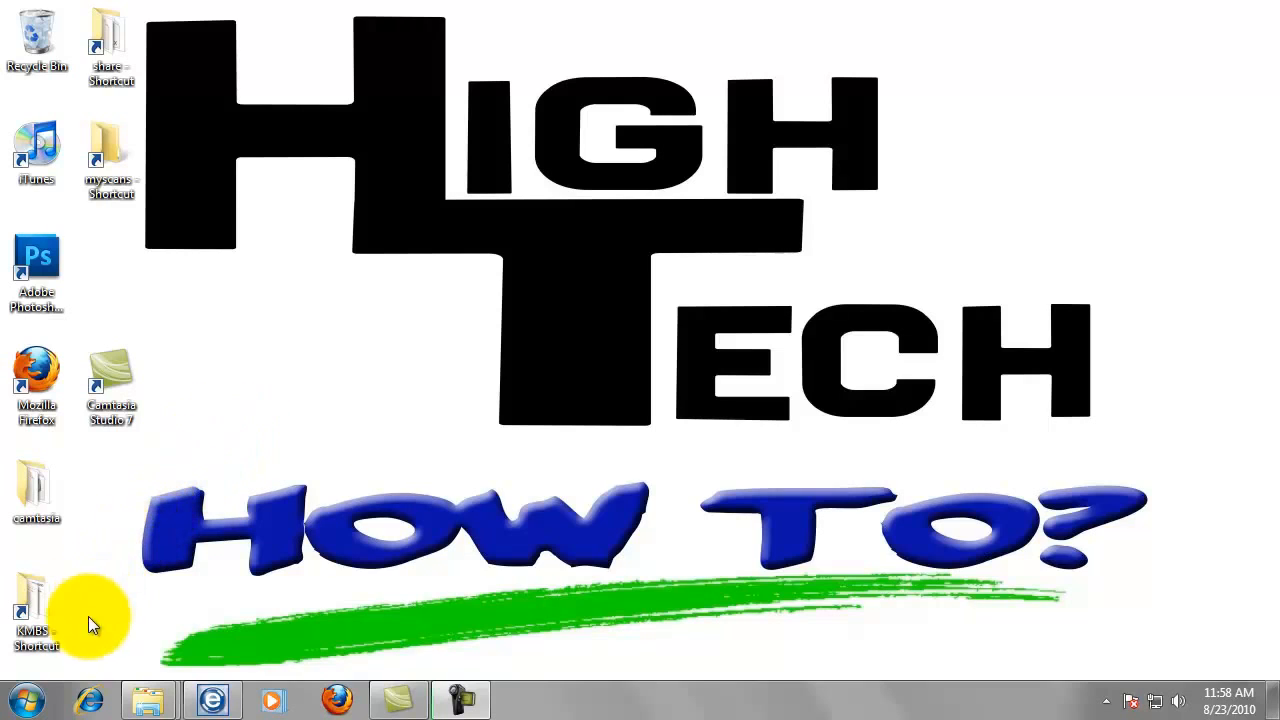
# Open the printer properties of the KONICA MINOLTA C220/C280/C360 VPS from the Control Panel's devices and printers.
pyautogui.click(28, 698)
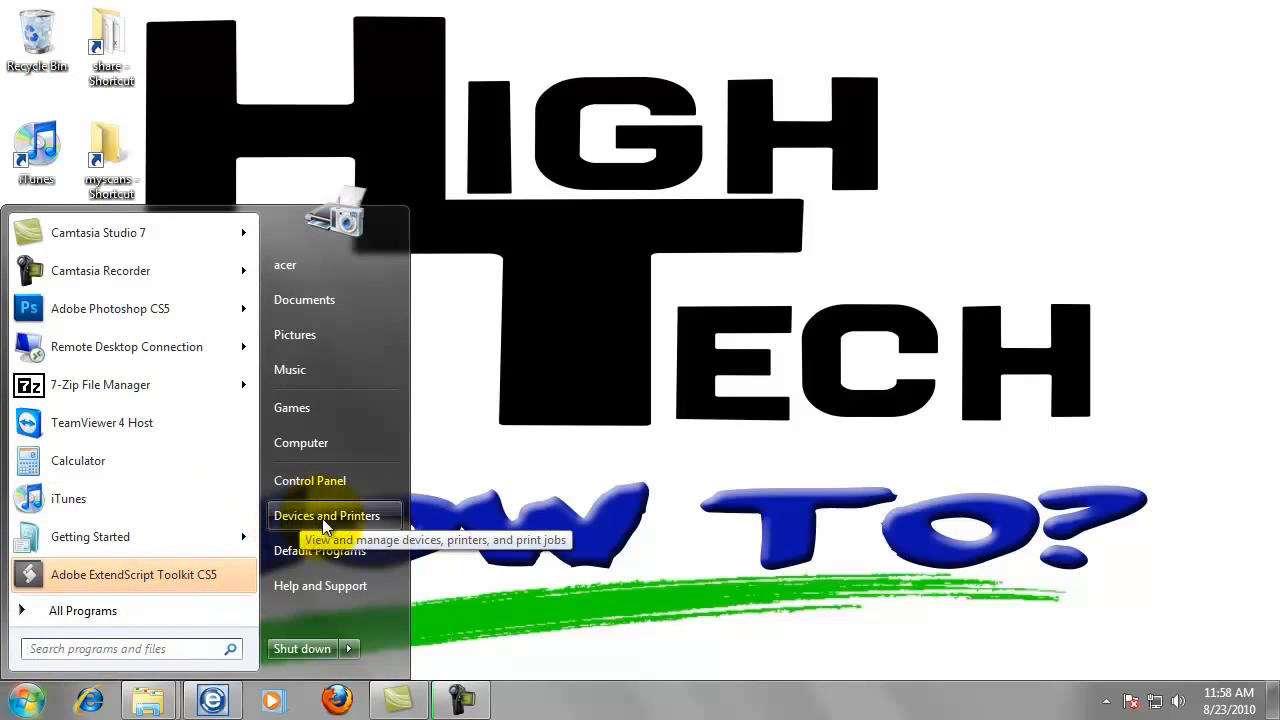
pyautogui.click(322, 485)
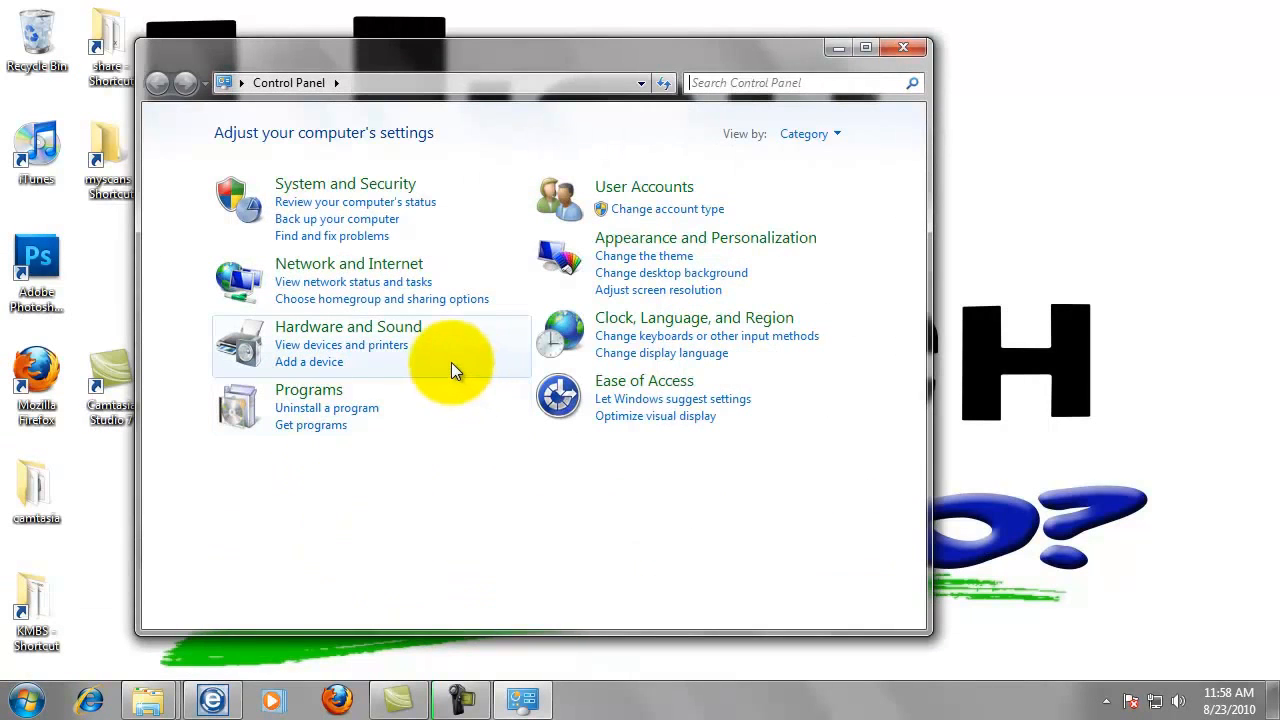
pyautogui.click(395, 350)
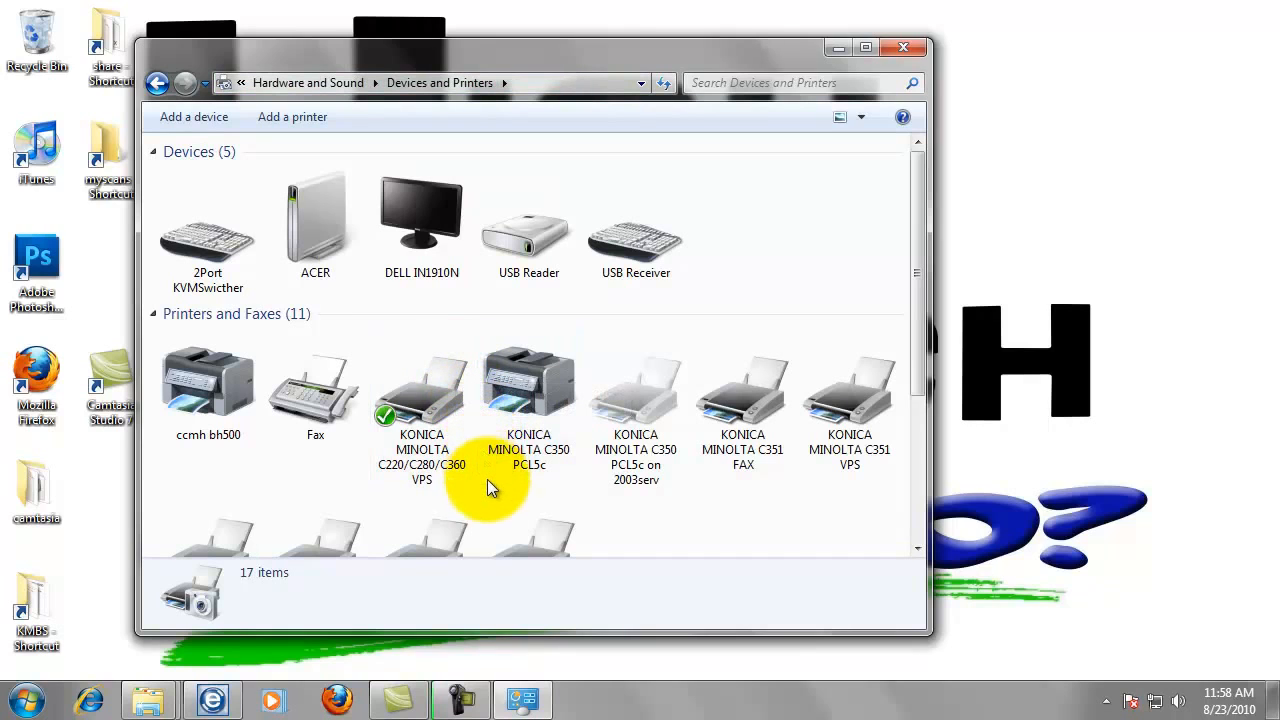
pyautogui.rightClick(426, 423)
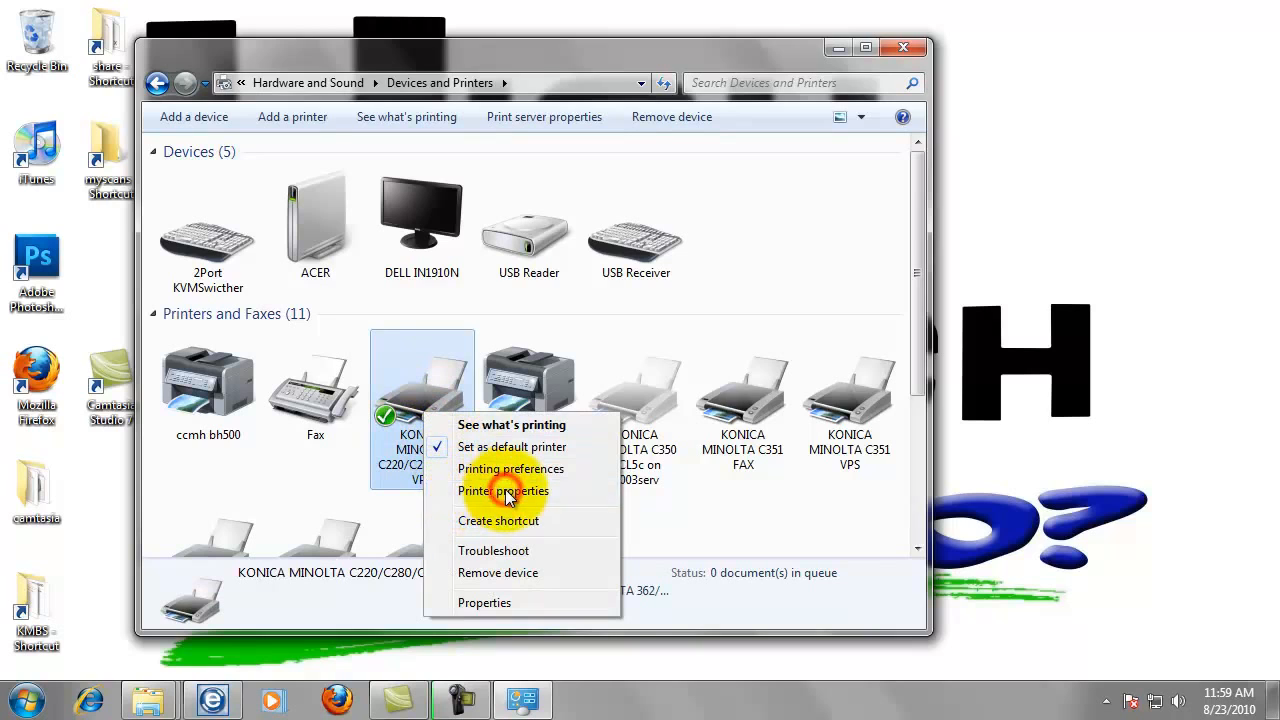
pyautogui.click(505, 492)
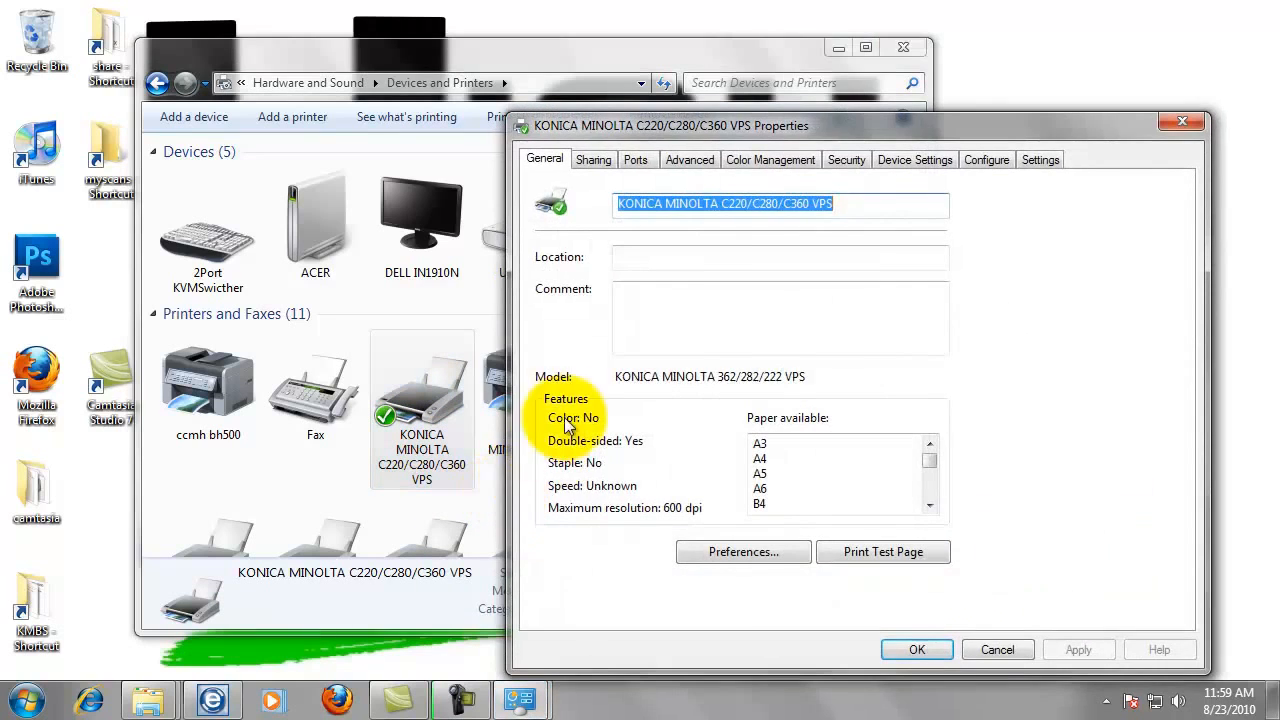
# Examine the full port address assigned to the KONICA MINOLTA C220/C280/C360 VPS printer, leaving its properties without changes.
pyautogui.click(637, 162)
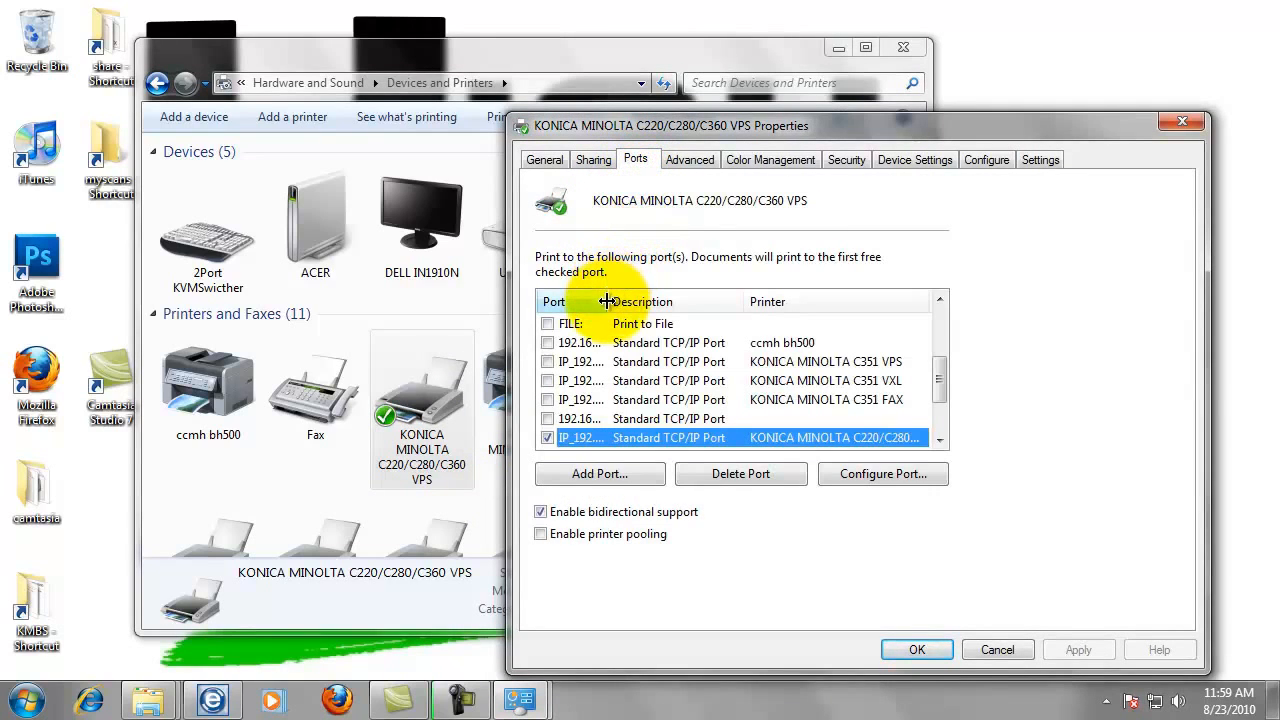
pyautogui.moveTo(607, 302); pyautogui.dragTo(710, 302)
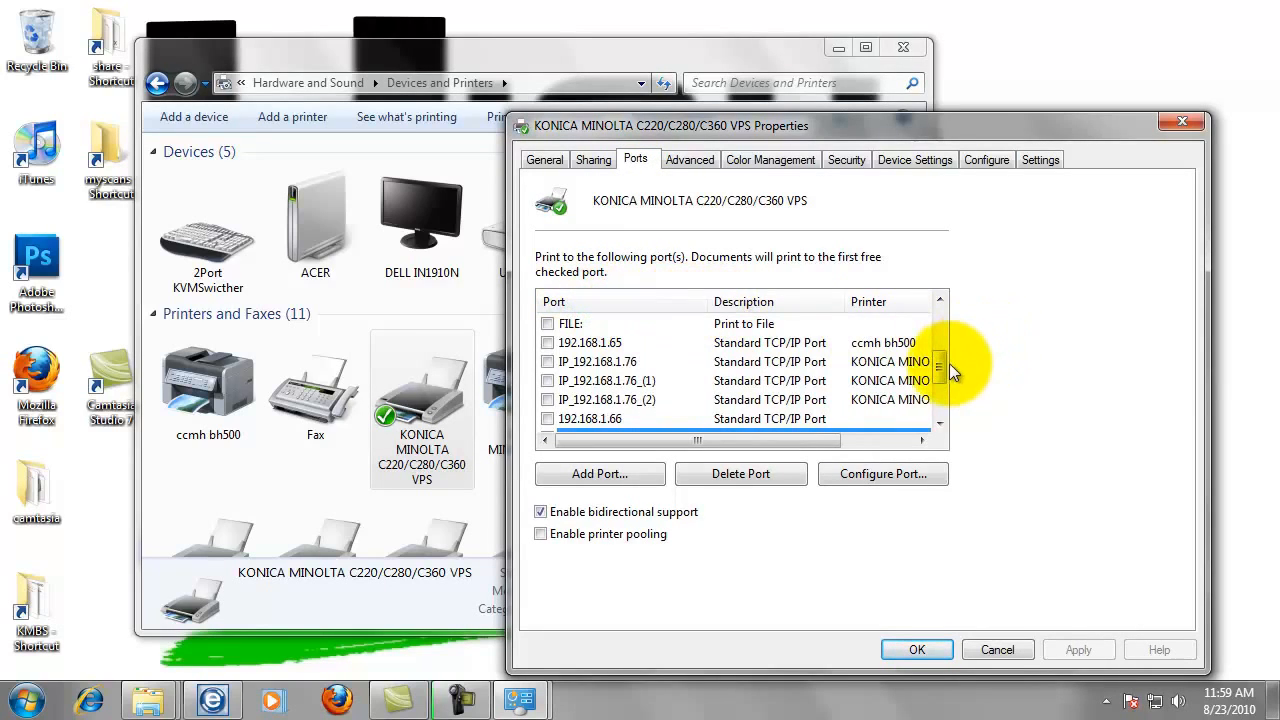
pyautogui.moveTo(943, 372); pyautogui.dragTo(945, 391)
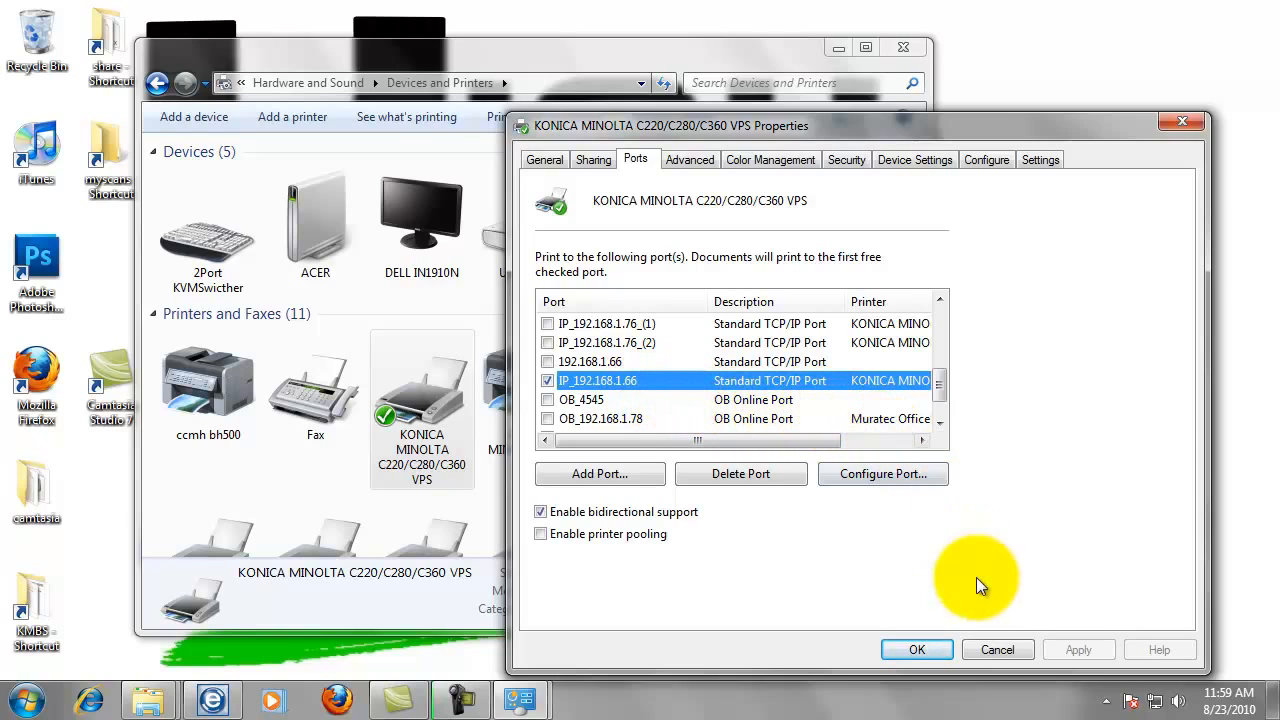
pyautogui.click(987, 648)
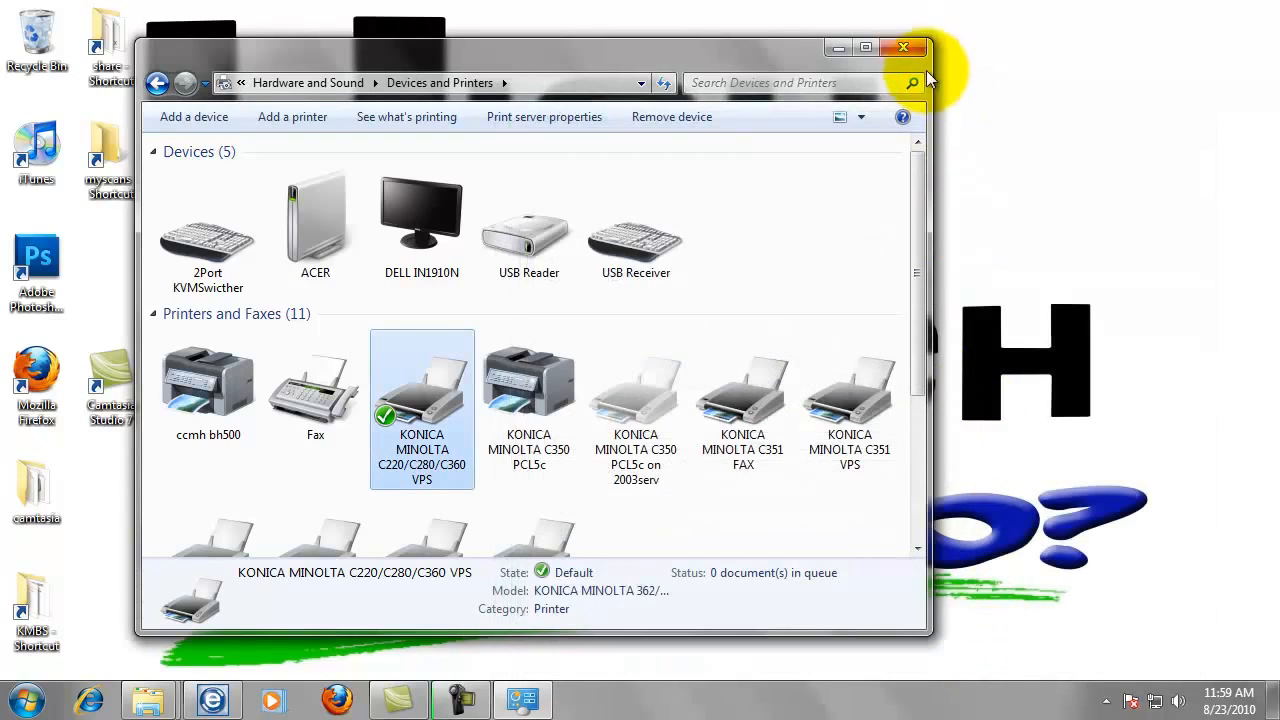
pyautogui.click(909, 51)
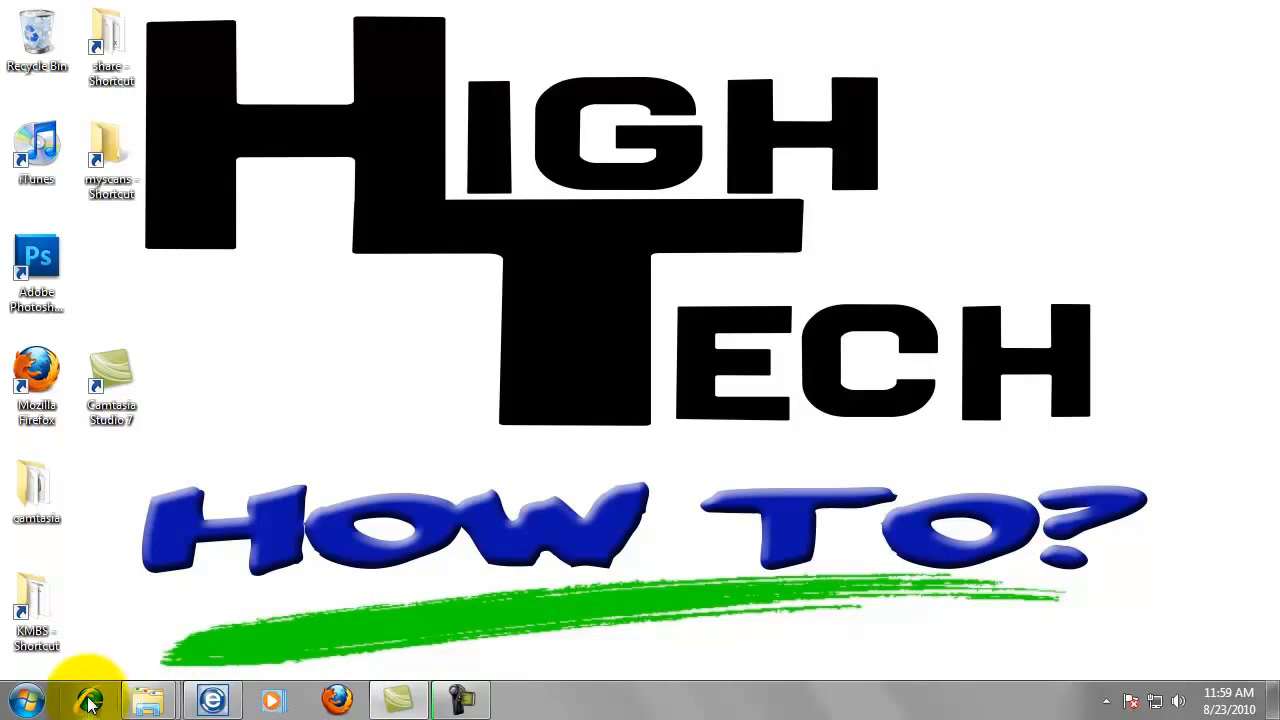
# Open the copier's web page at 192.168.1.66 in Mozilla Firefox.
pyautogui.click(340, 702)
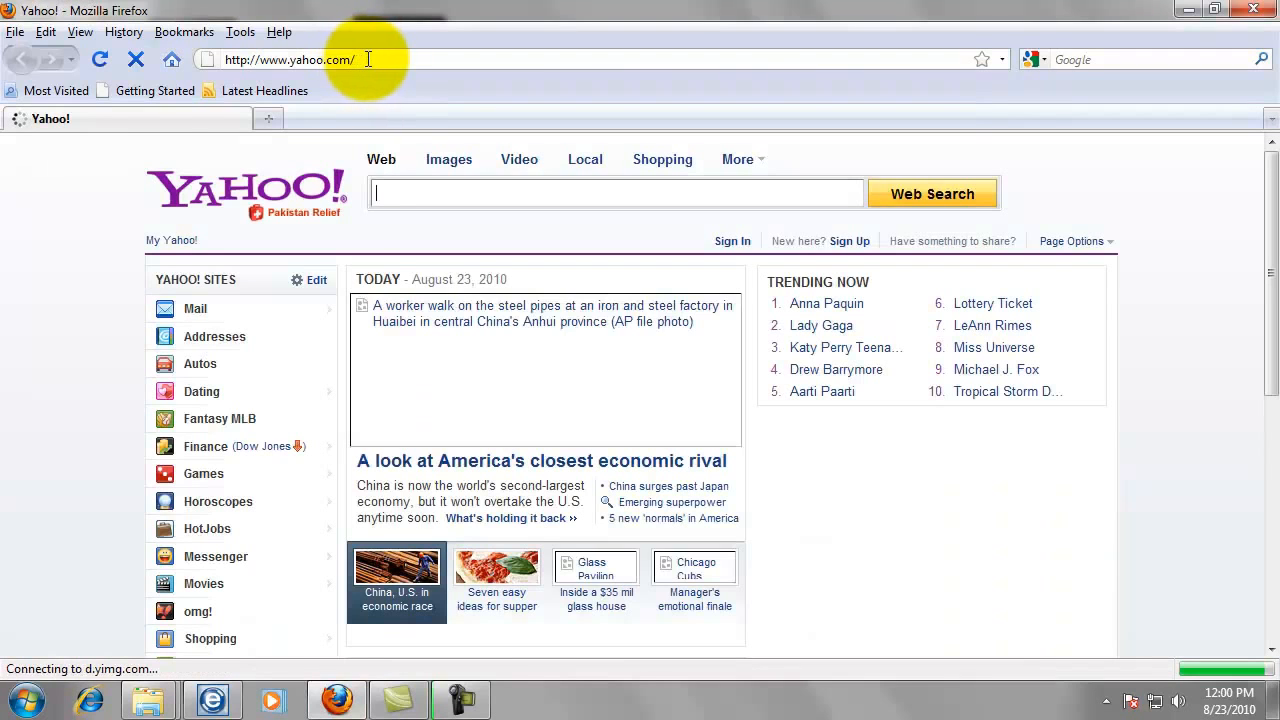
pyautogui.click(365, 59)
pyautogui.tripleClick(289, 61)
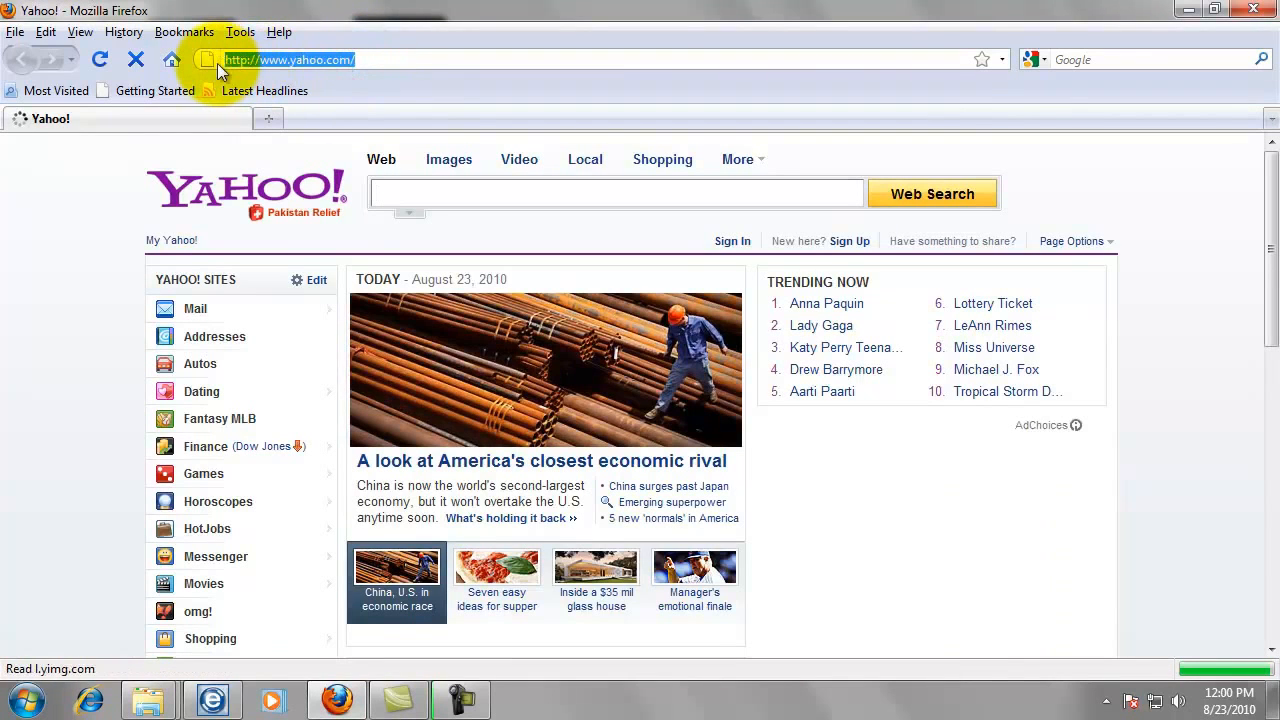
pyautogui.press('BackSpace')
pyautogui.write('192.168.')
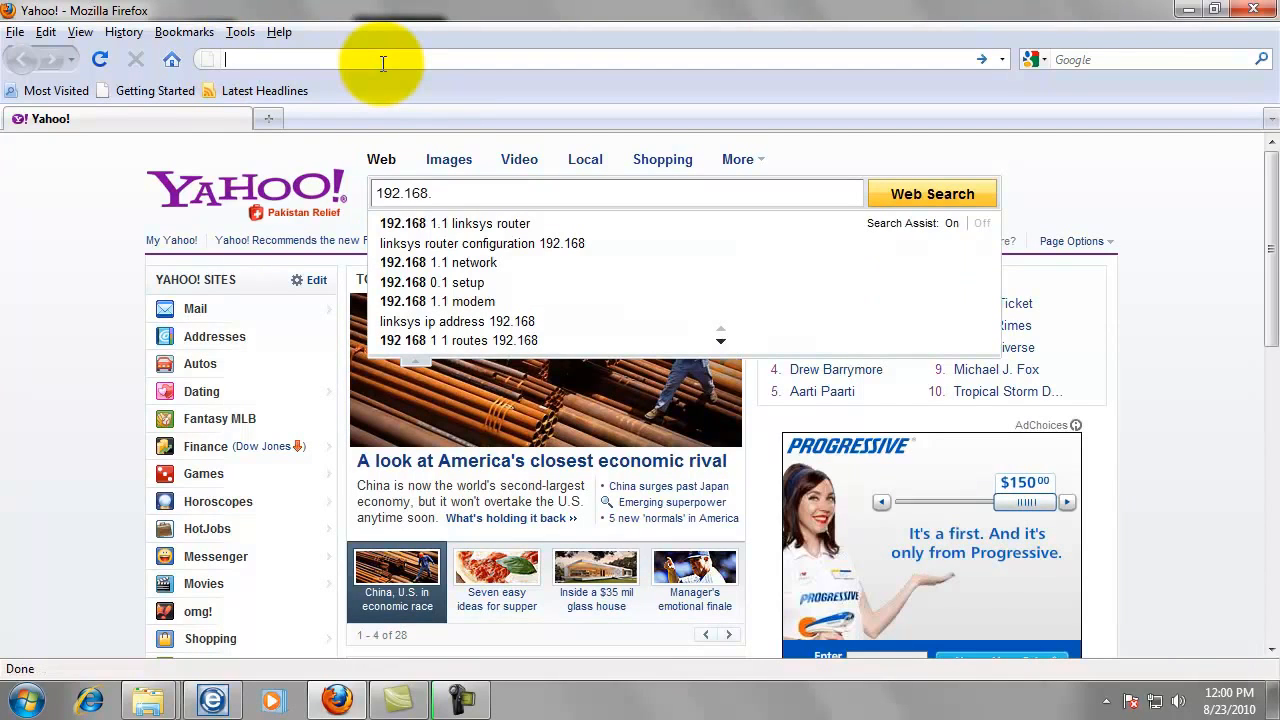
pyautogui.click(383, 63)
pyautogui.write('192')
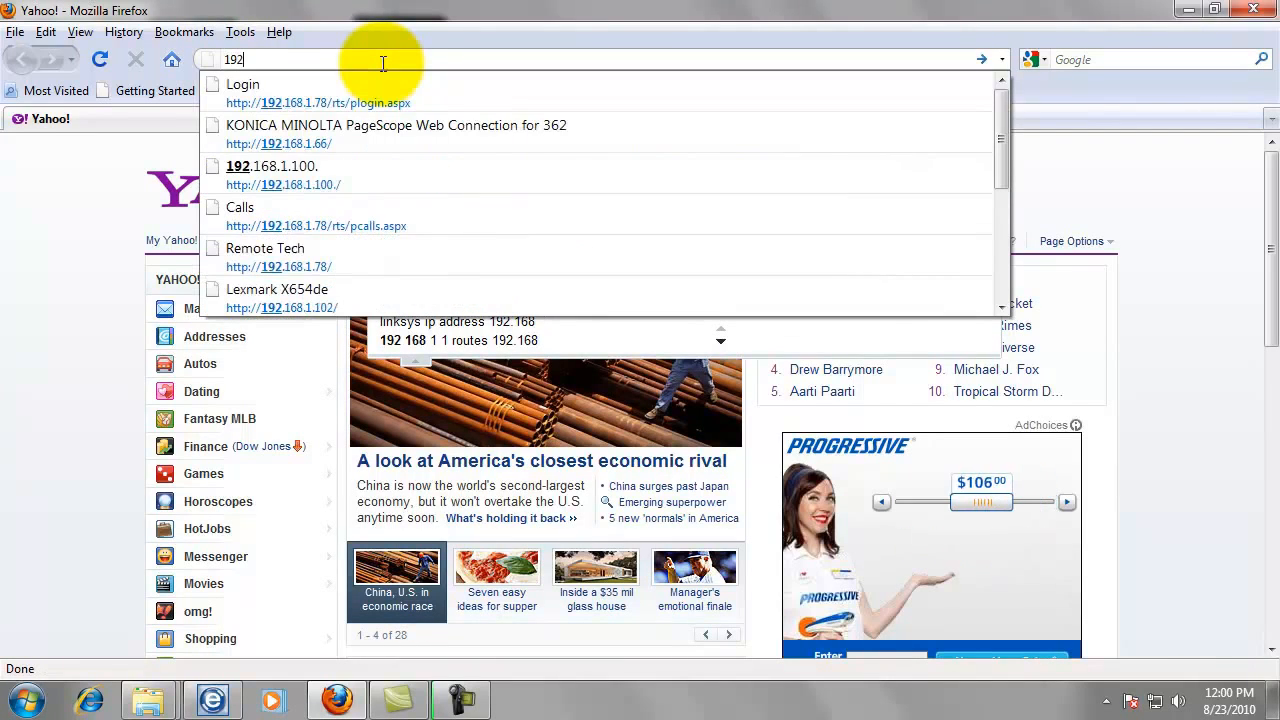
pyautogui.write('.168.1.66')
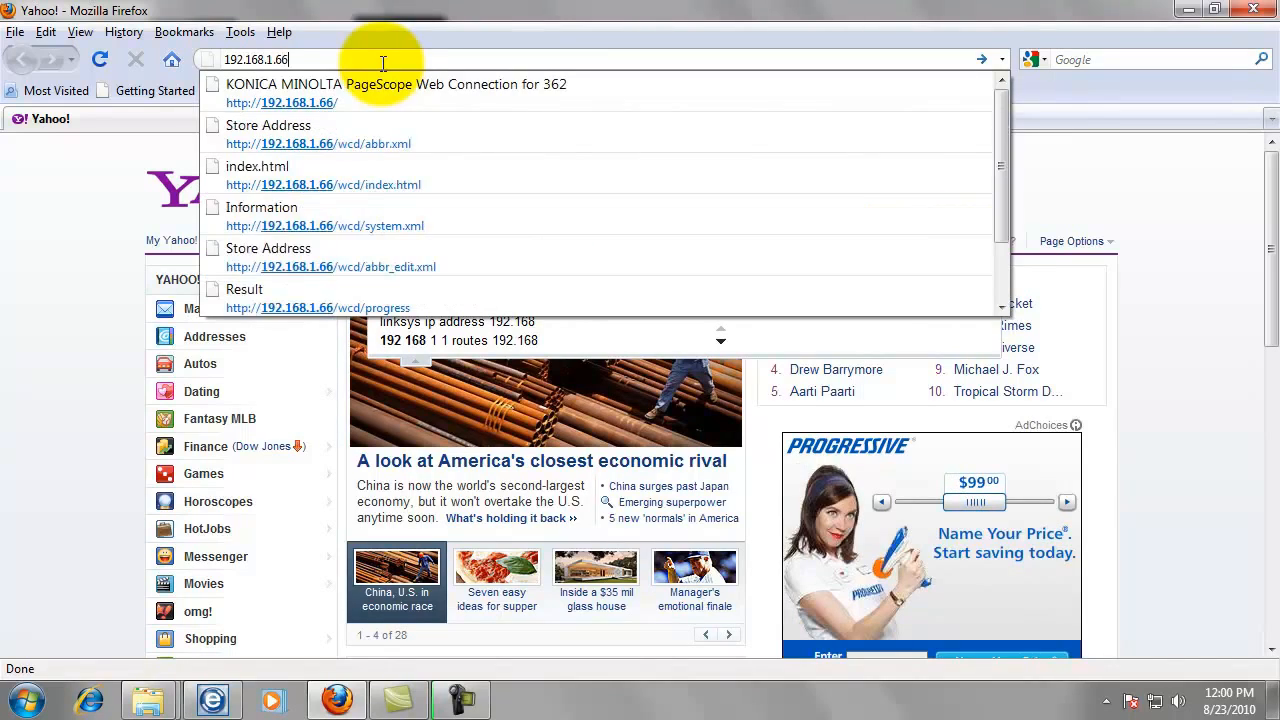
pyautogui.press('Return')
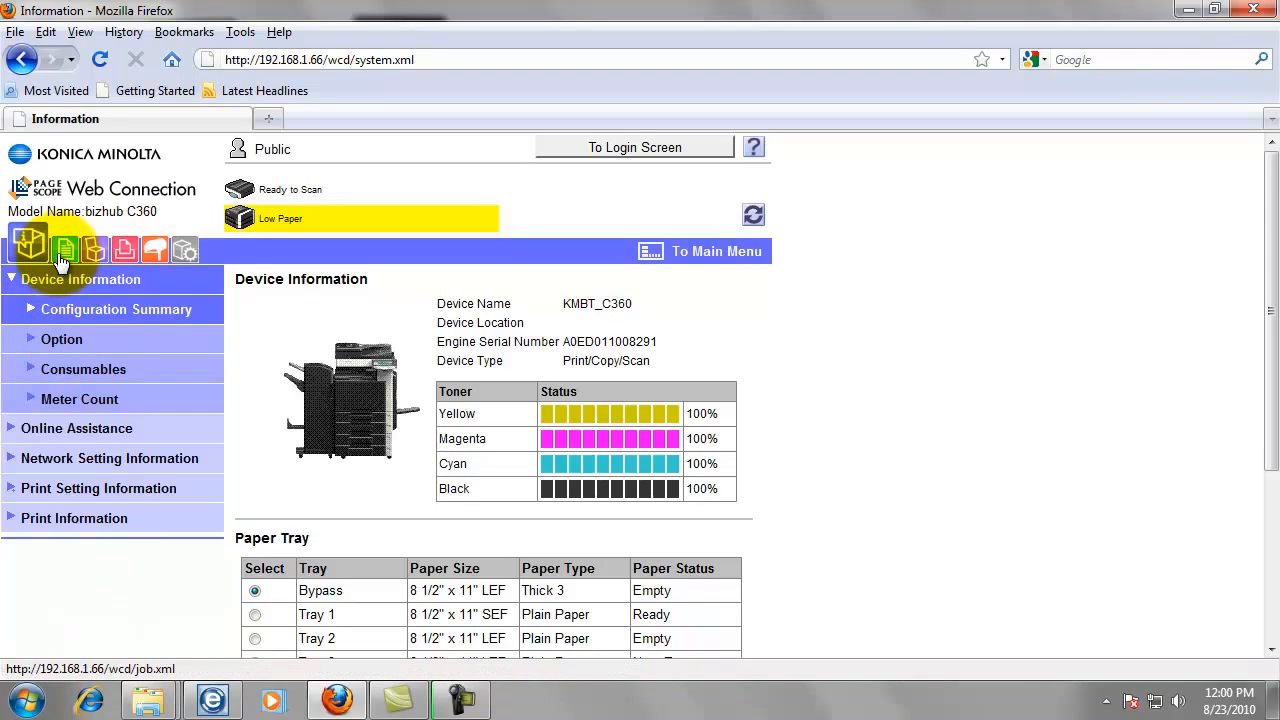
# Start a new SMB registration in the copier's stored address book.
pyautogui.click(157, 258)
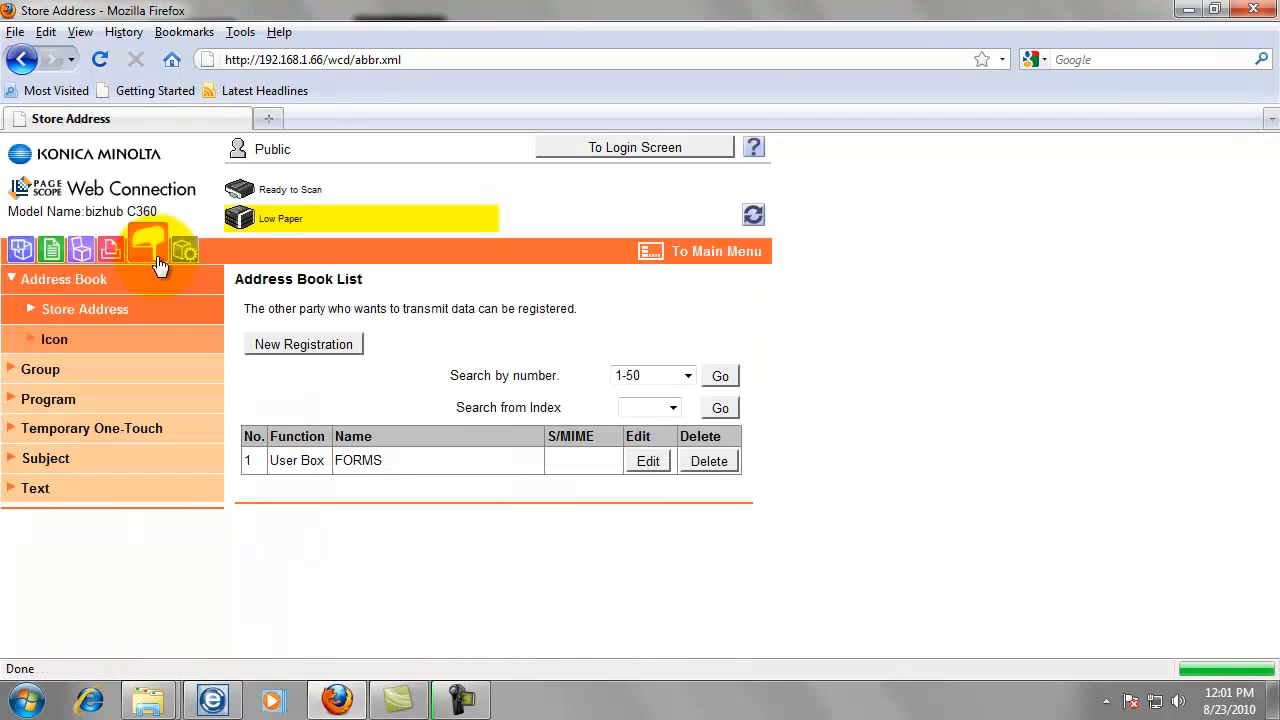
pyautogui.click(349, 345)
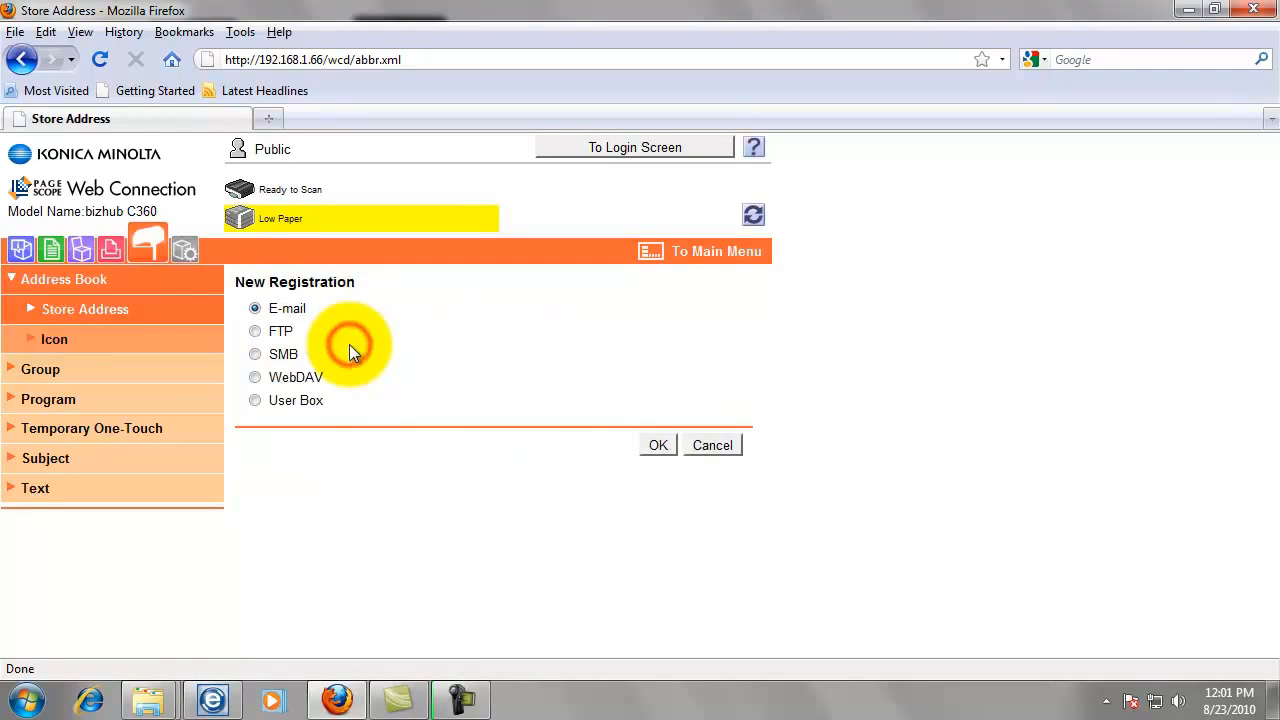
pyautogui.click(255, 357)
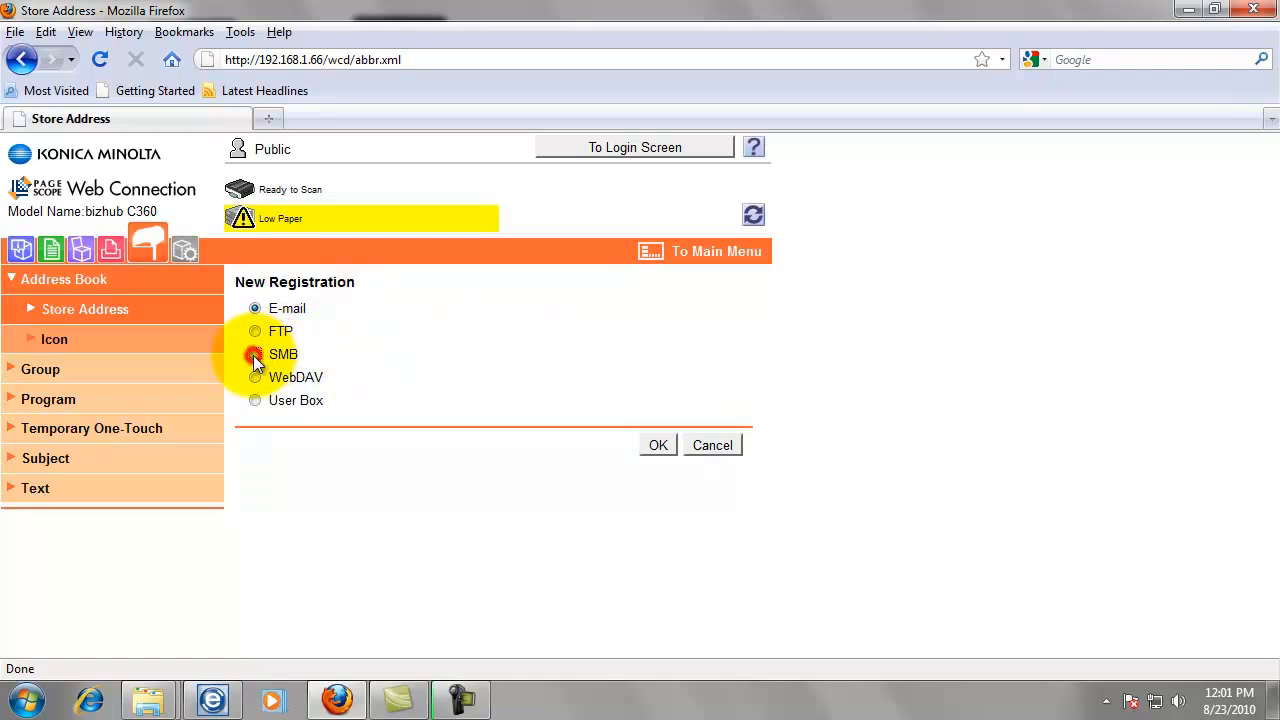
pyautogui.click(658, 447)
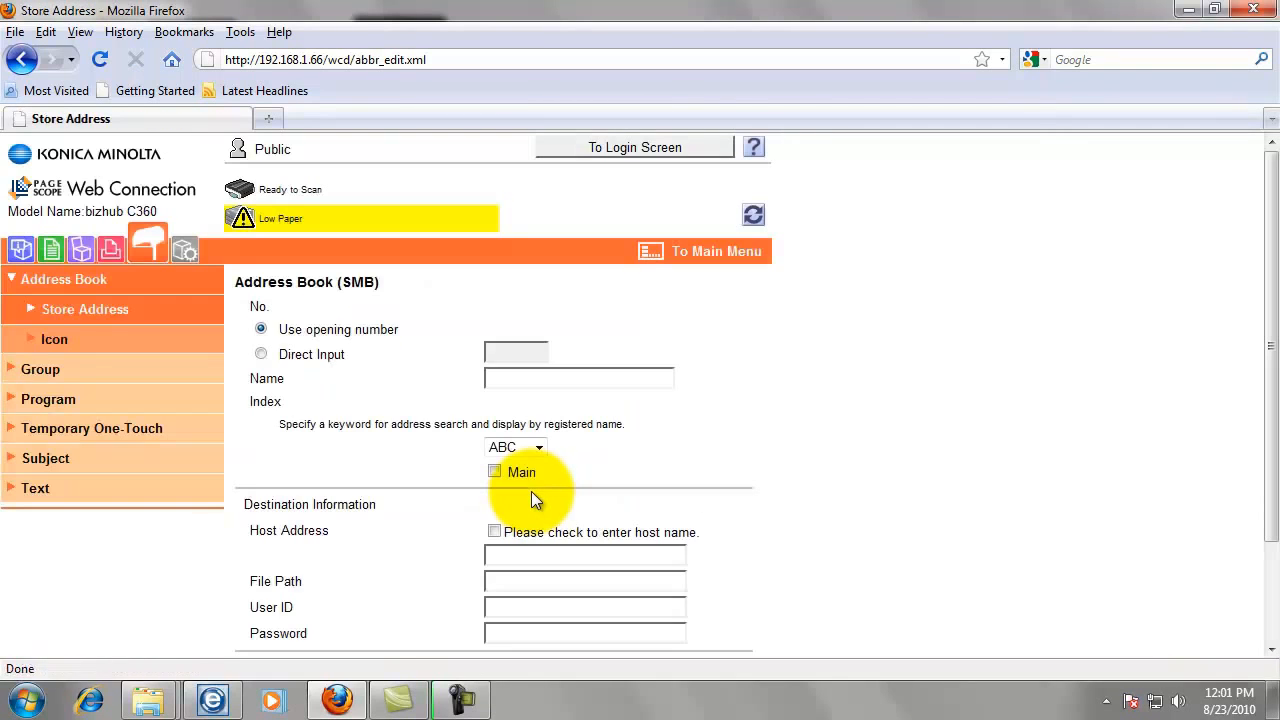
# Enter the recipient's first name as the name of the new SMB address book entry.
pyautogui.click(537, 383)
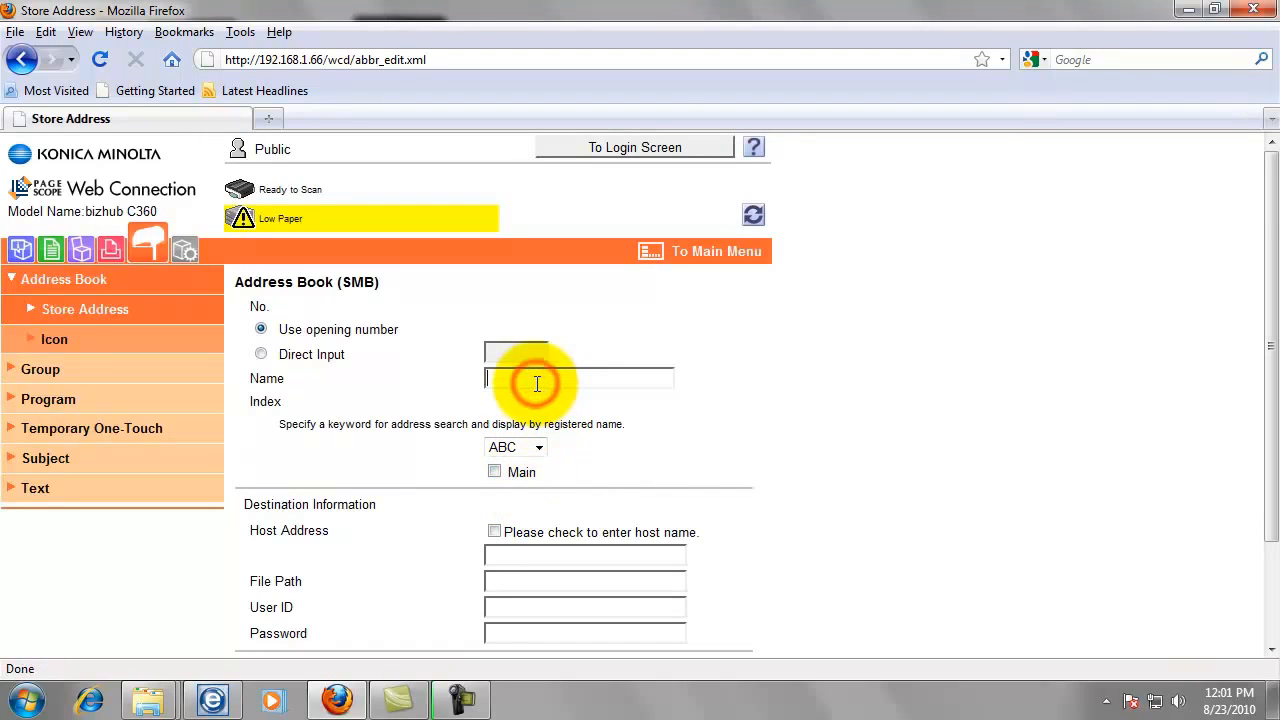
pyautogui.write('zJarrod')
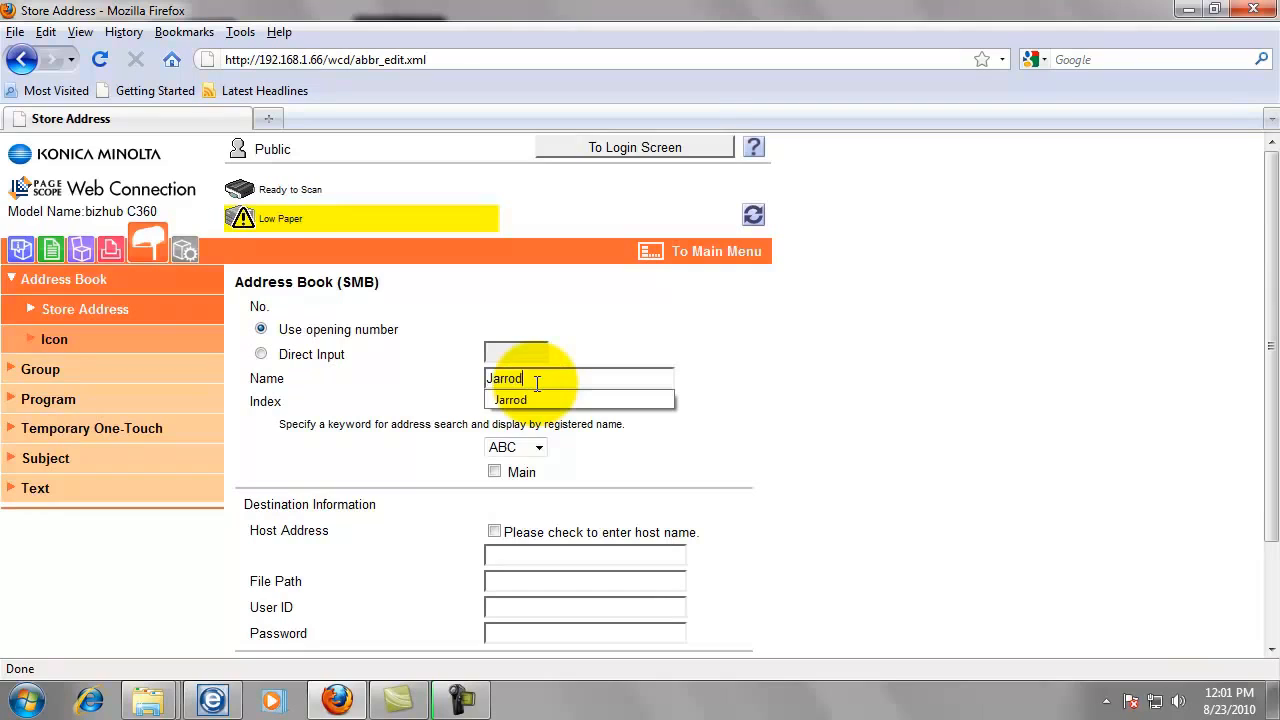
pyautogui.click(744, 411)
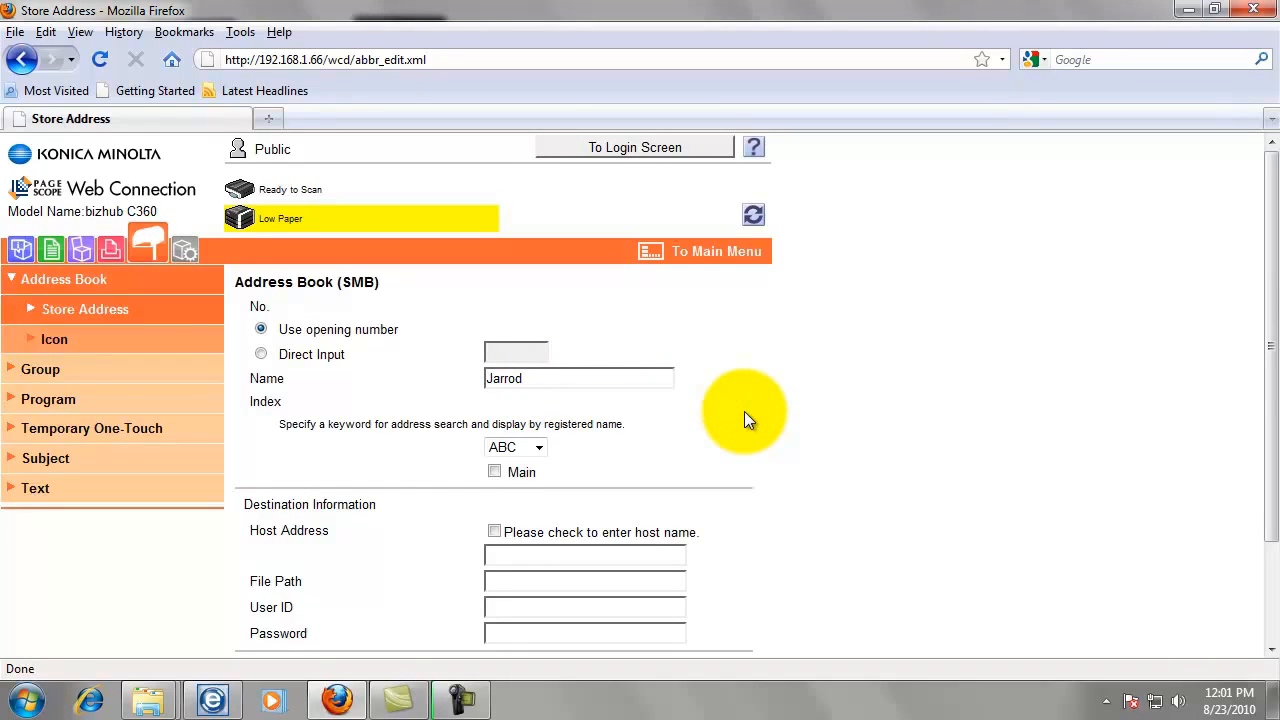
# Index the SMB entry under JKL and Main, and allow the host address to be entered as a host name.
pyautogui.click(539, 449)
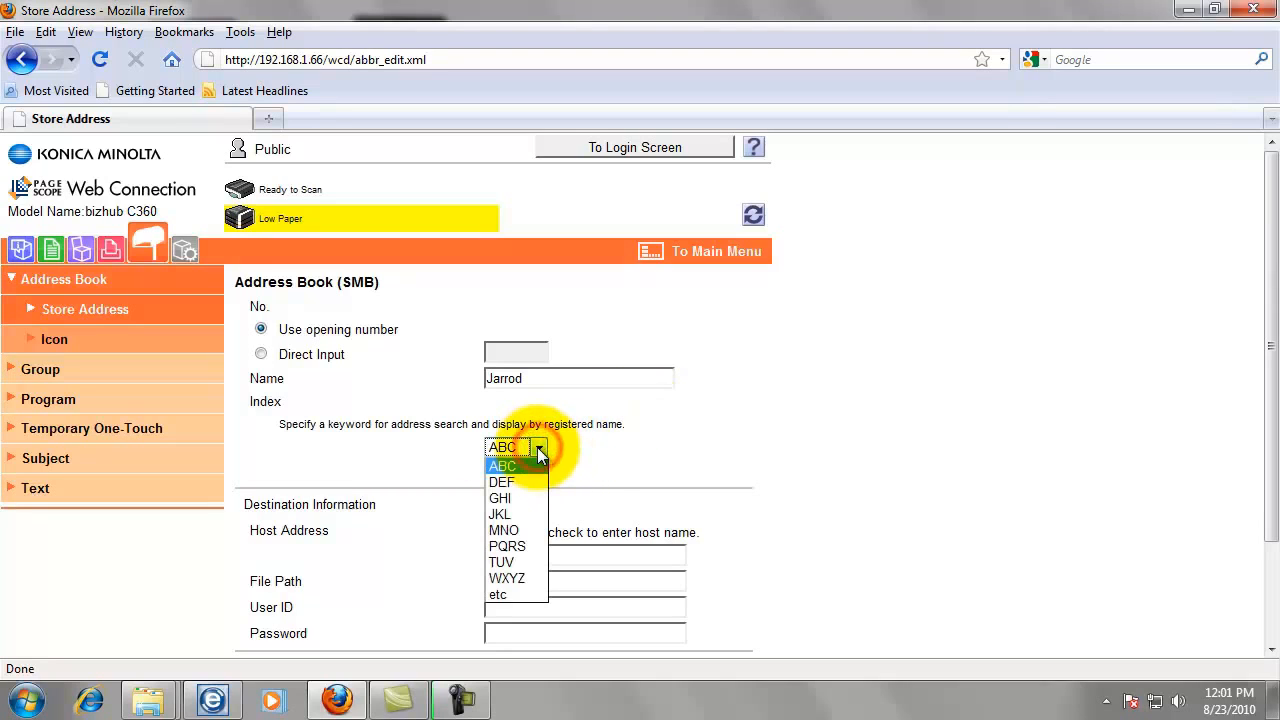
pyautogui.click(525, 512)
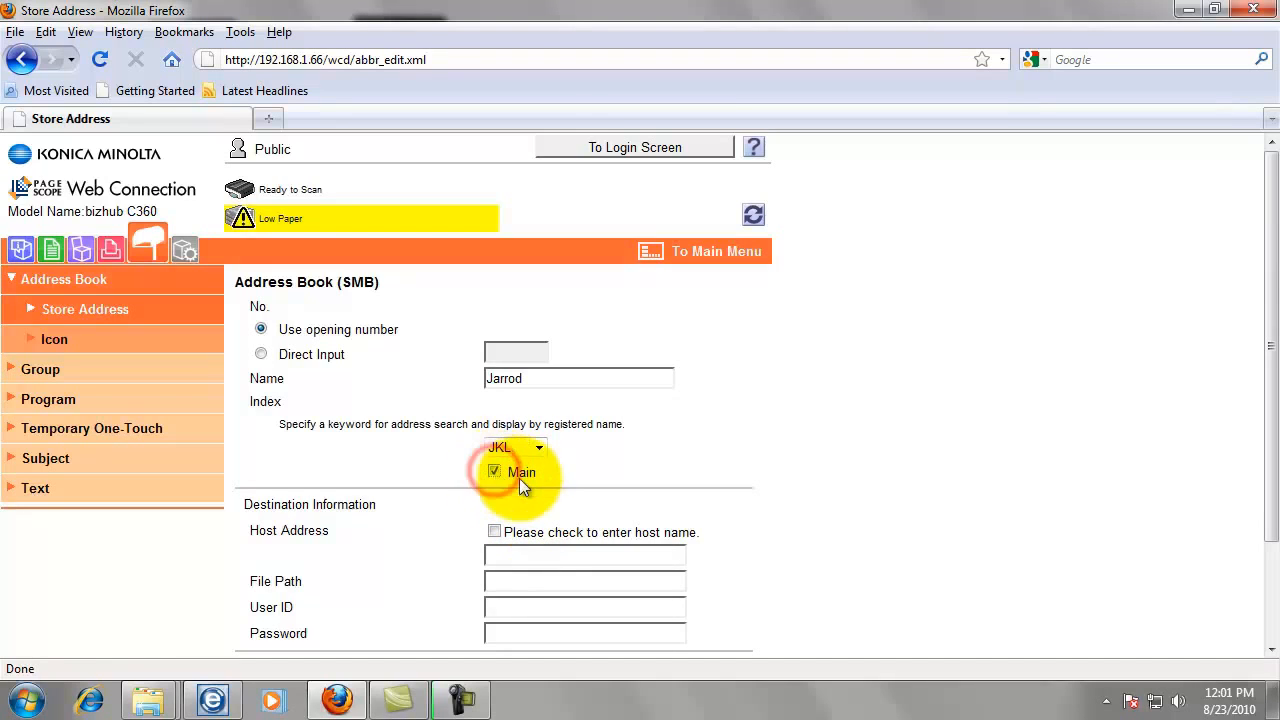
pyautogui.click(520, 479)
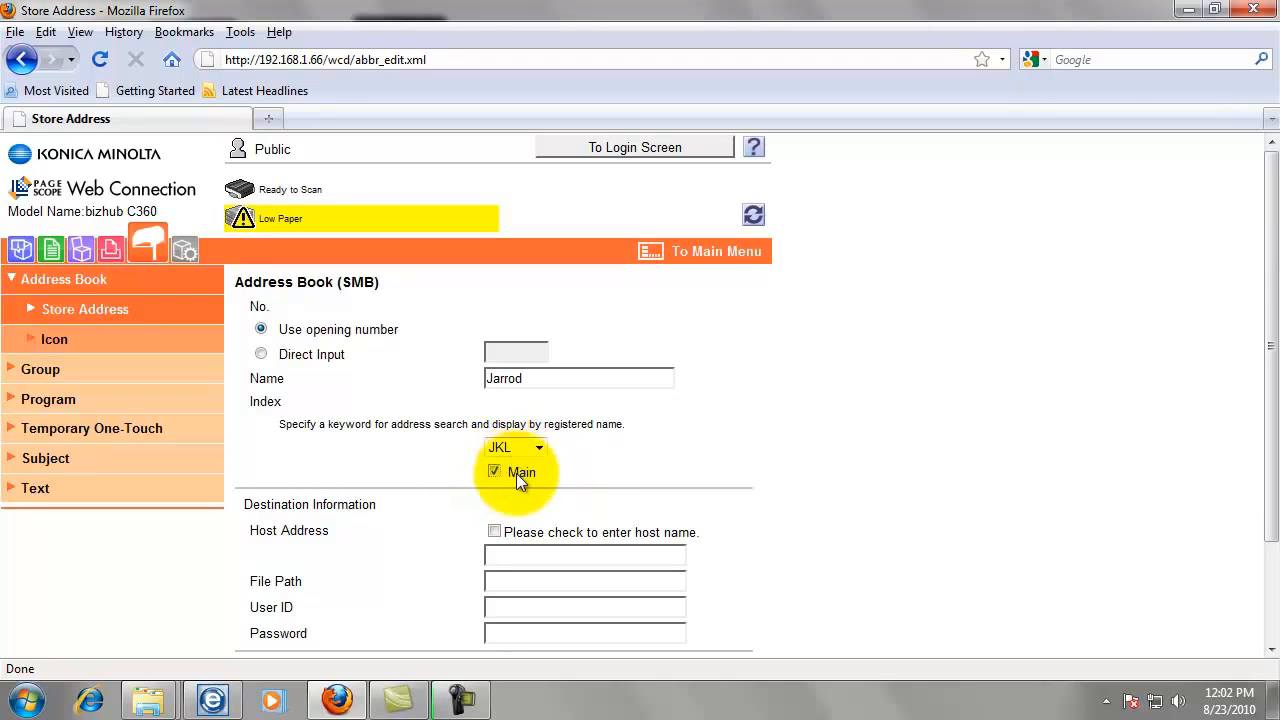
pyautogui.click(495, 531)
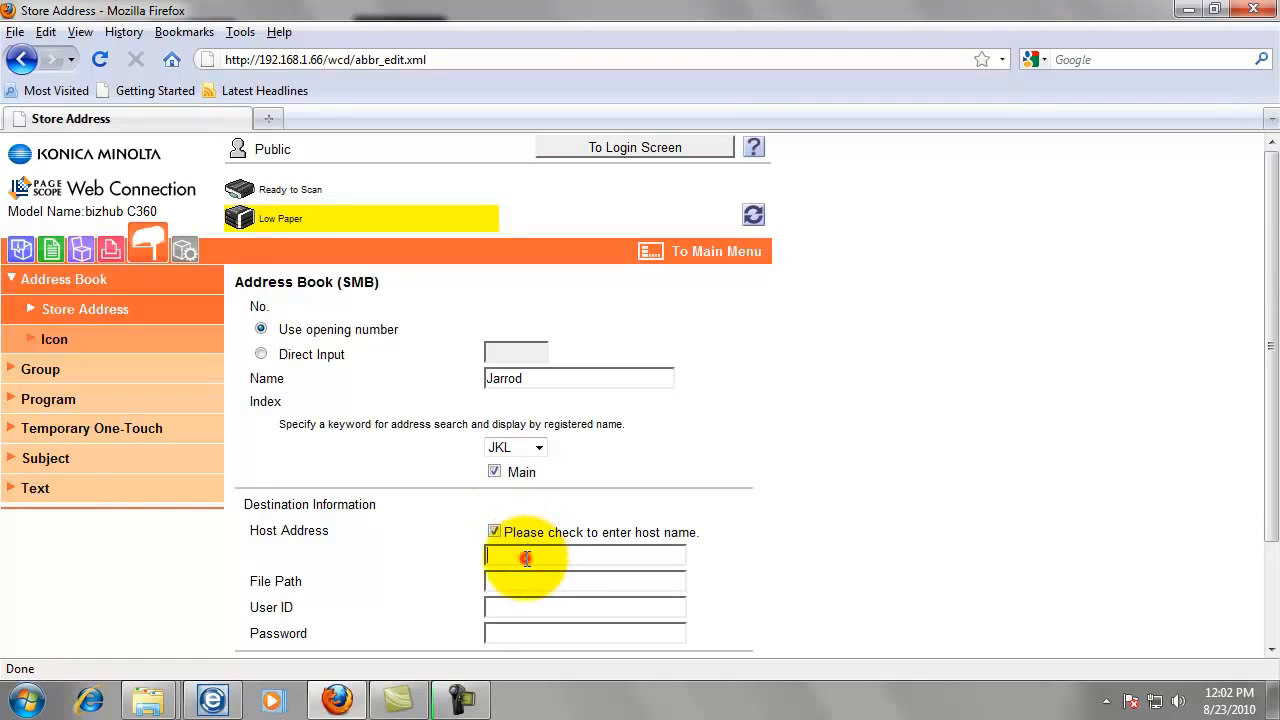
pyautogui.click(527, 558)
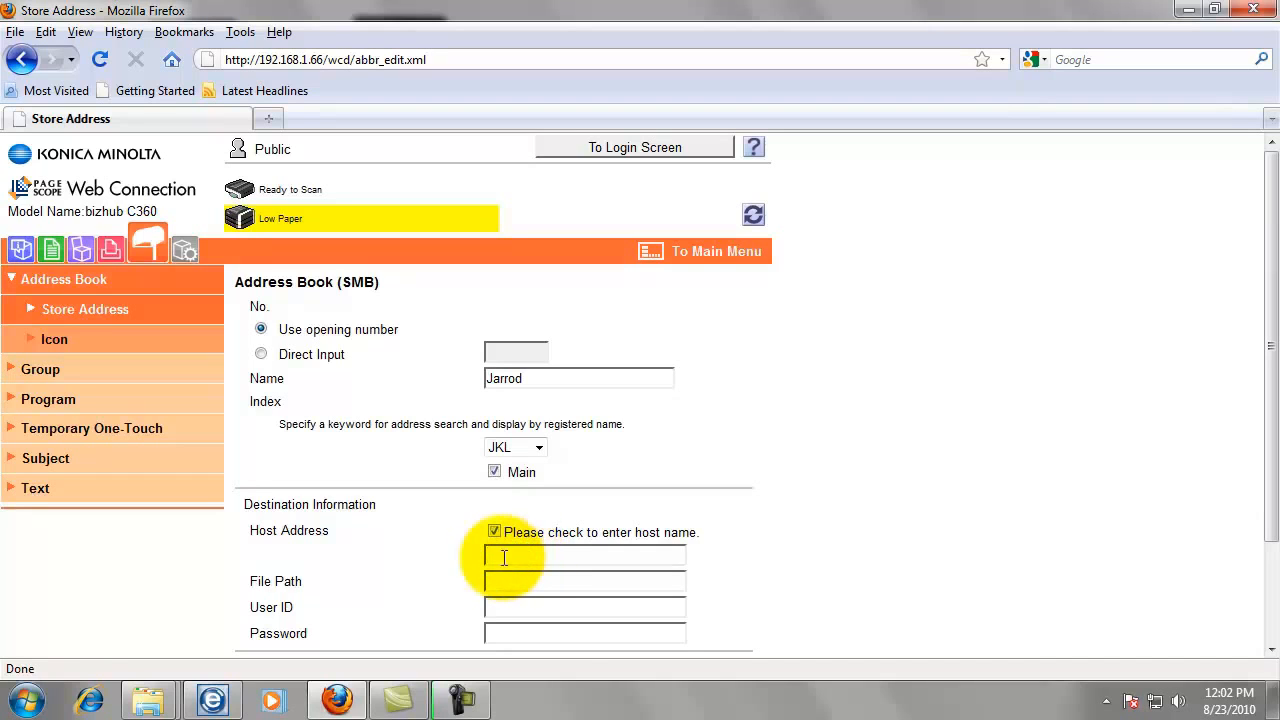
# Look up this PC's computer name in the Windows system properties.
pyautogui.click(33, 703)
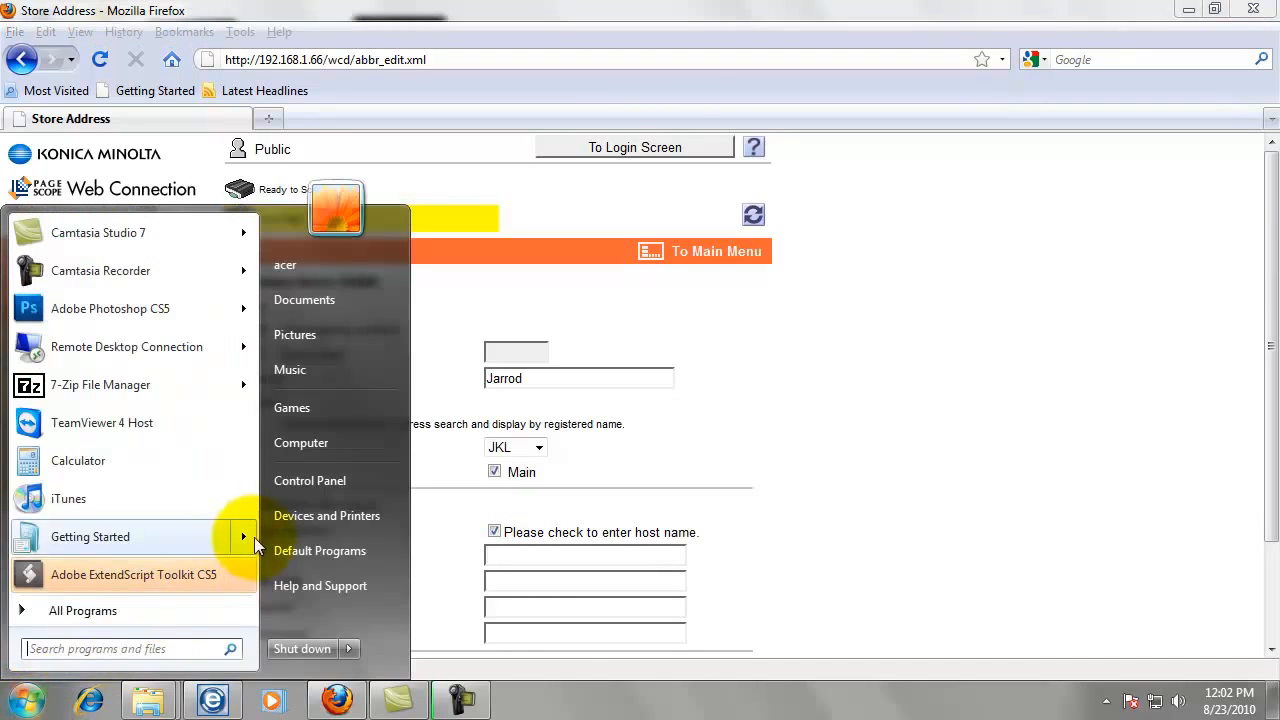
pyautogui.click(303, 444)
pyautogui.rightClick(304, 446)
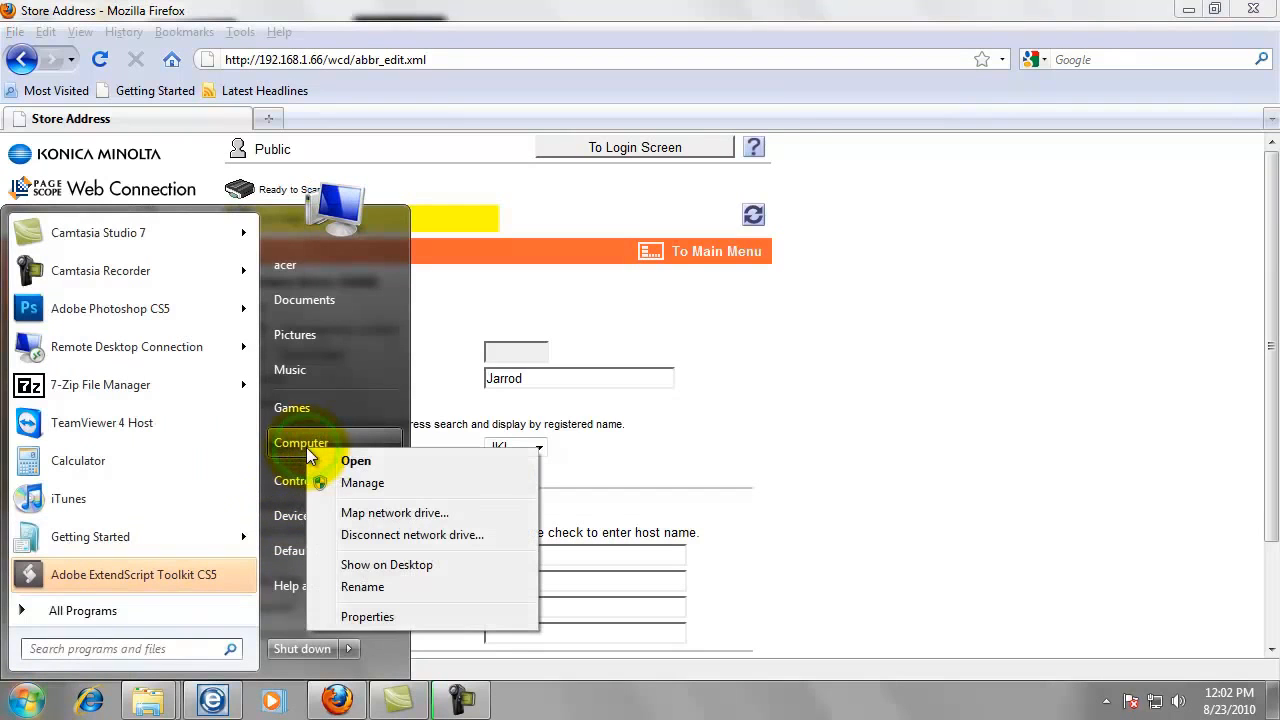
pyautogui.click(368, 617)
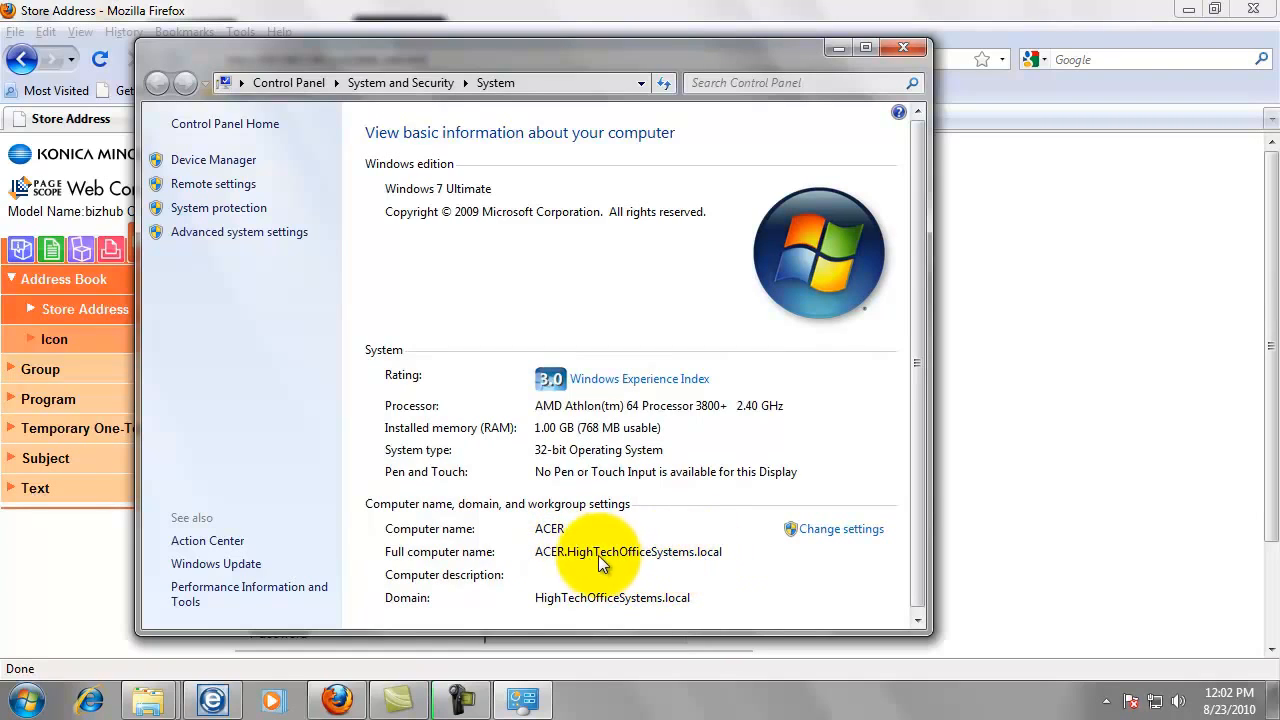
pyautogui.click(896, 46)
# Enter ACER as the host address of the SMB destination.
pyautogui.click(524, 555)
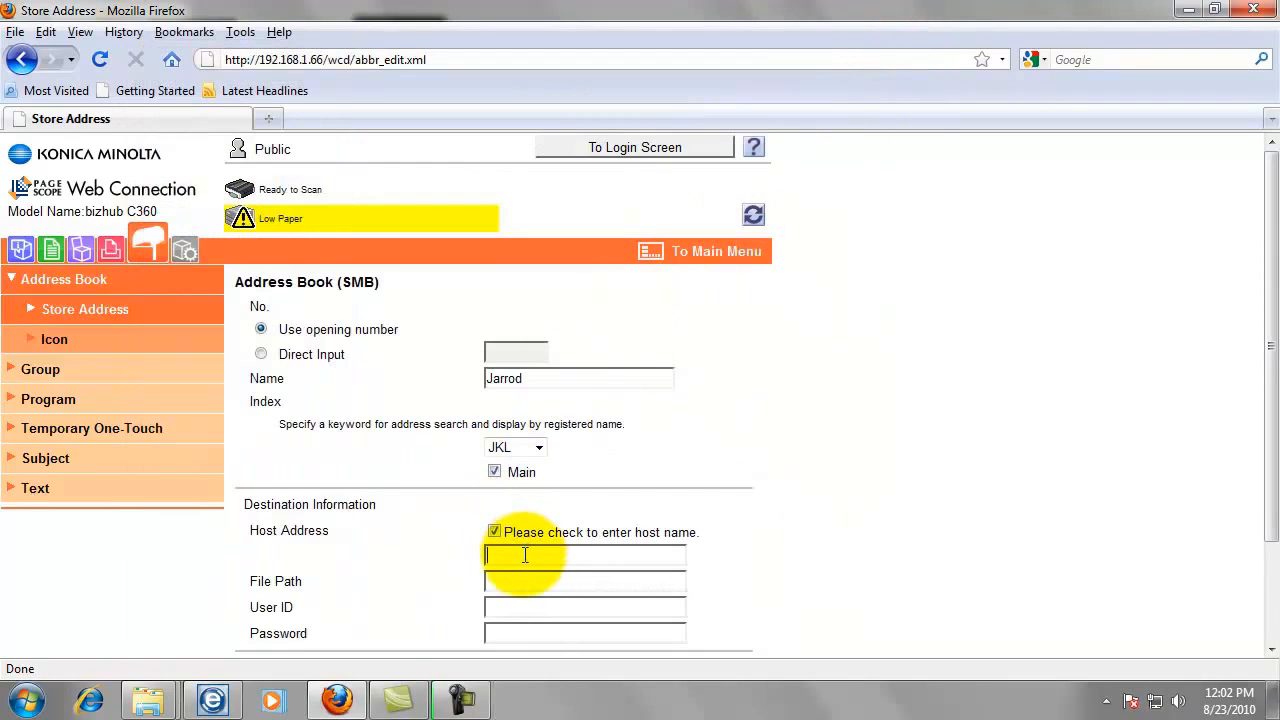
pyautogui.doubleClick(524, 555)
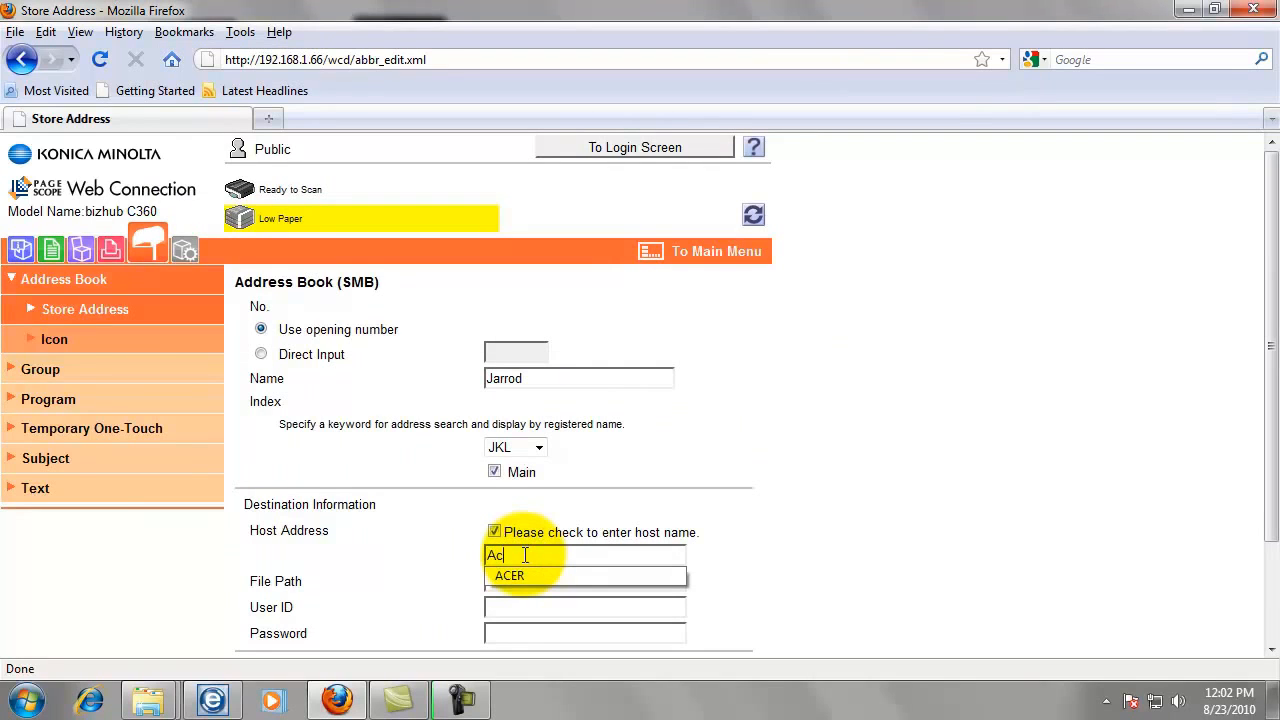
pyautogui.write('ER')
pyautogui.click(812, 545)
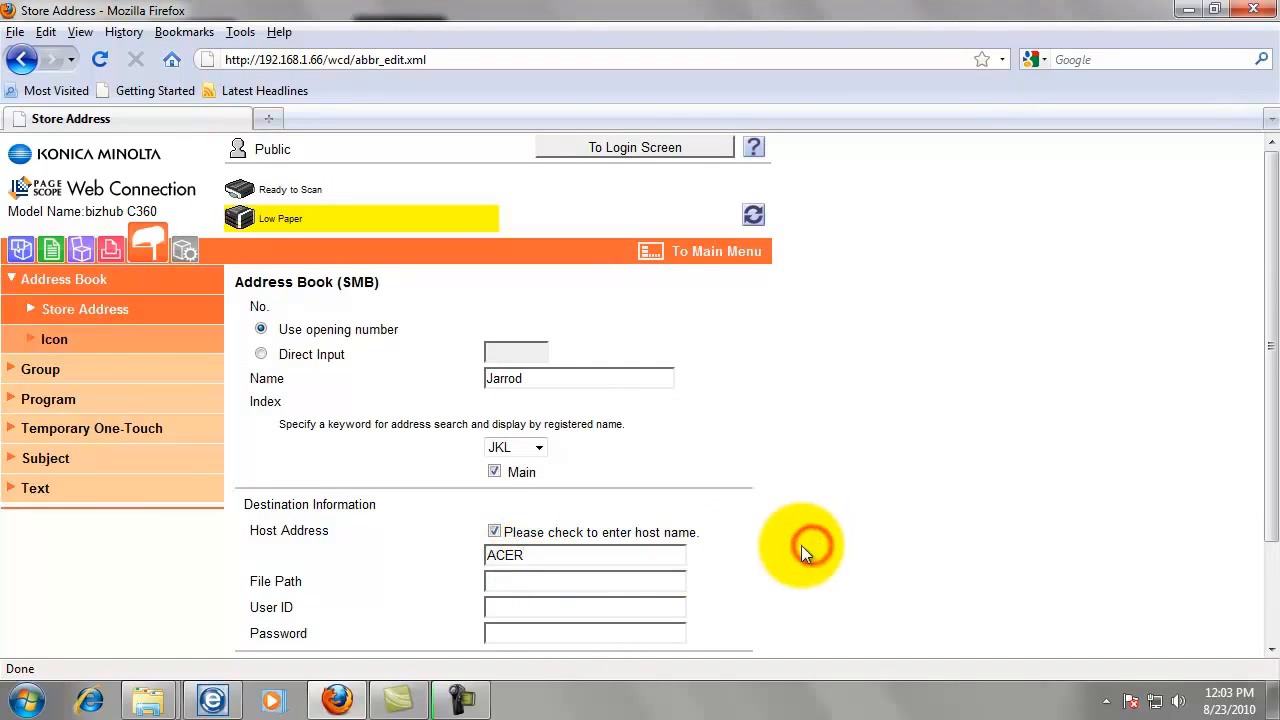
# Set the SMB destination's file path to the shared folder name myscans.
pyautogui.click(626, 577)
pyautogui.write('mys')
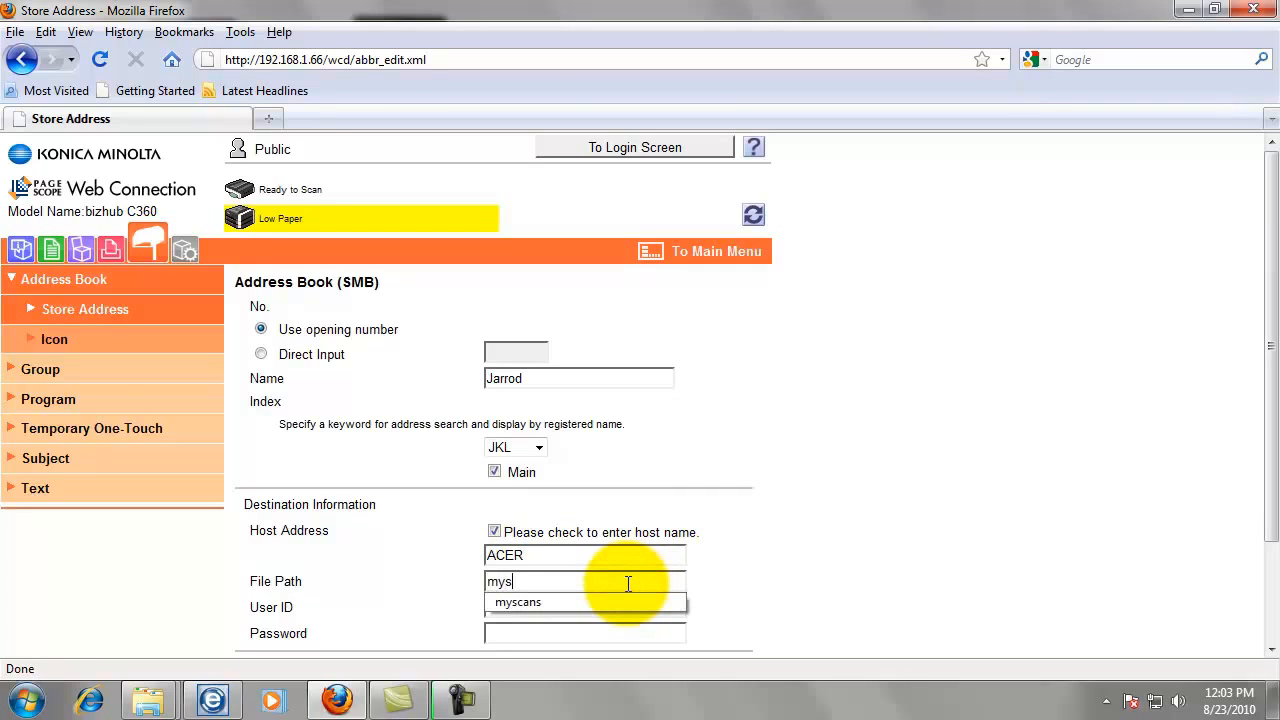
pyautogui.write('cans')
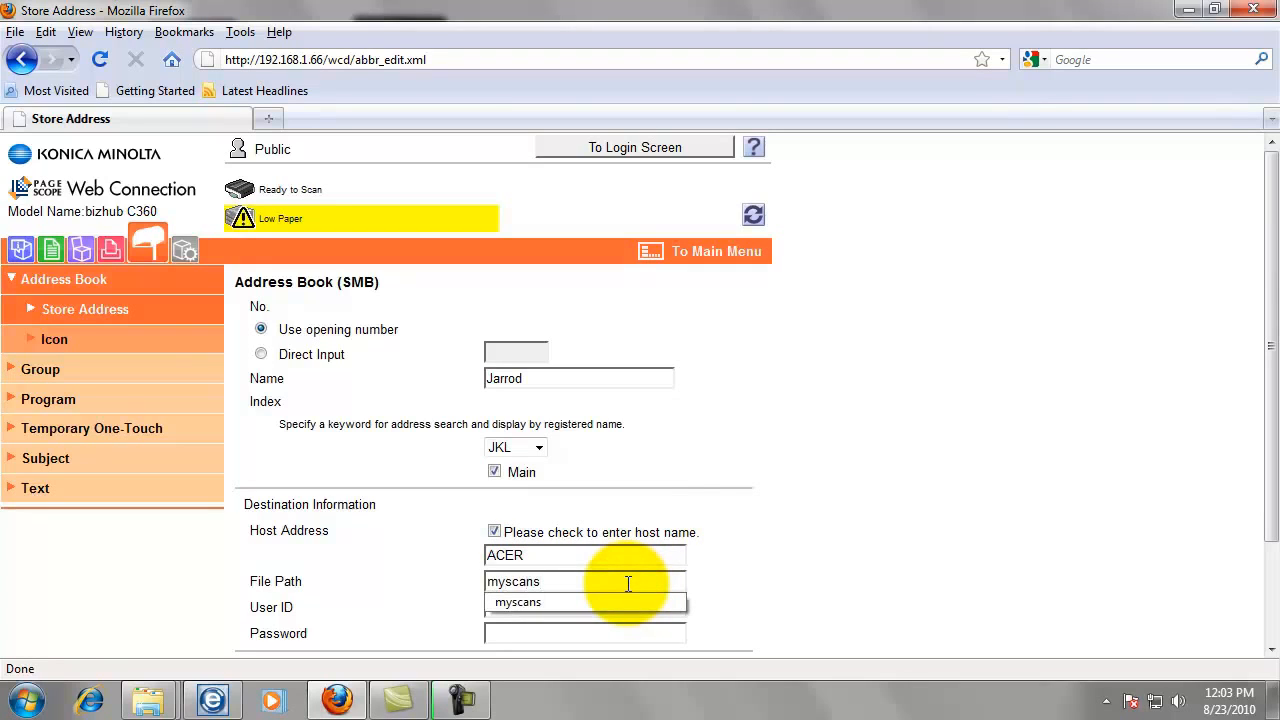
pyautogui.click(702, 584)
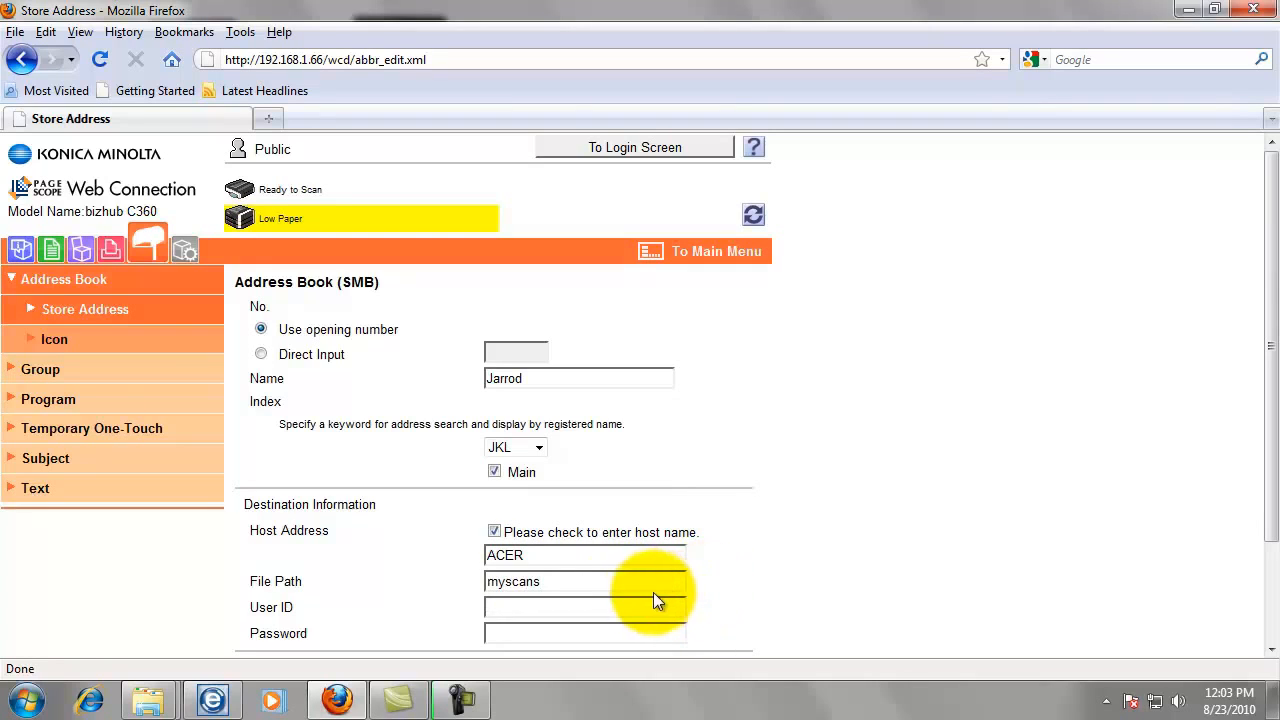
# Enter bizhub as the destination's user ID and fill in that account's password.
pyautogui.click(618, 607)
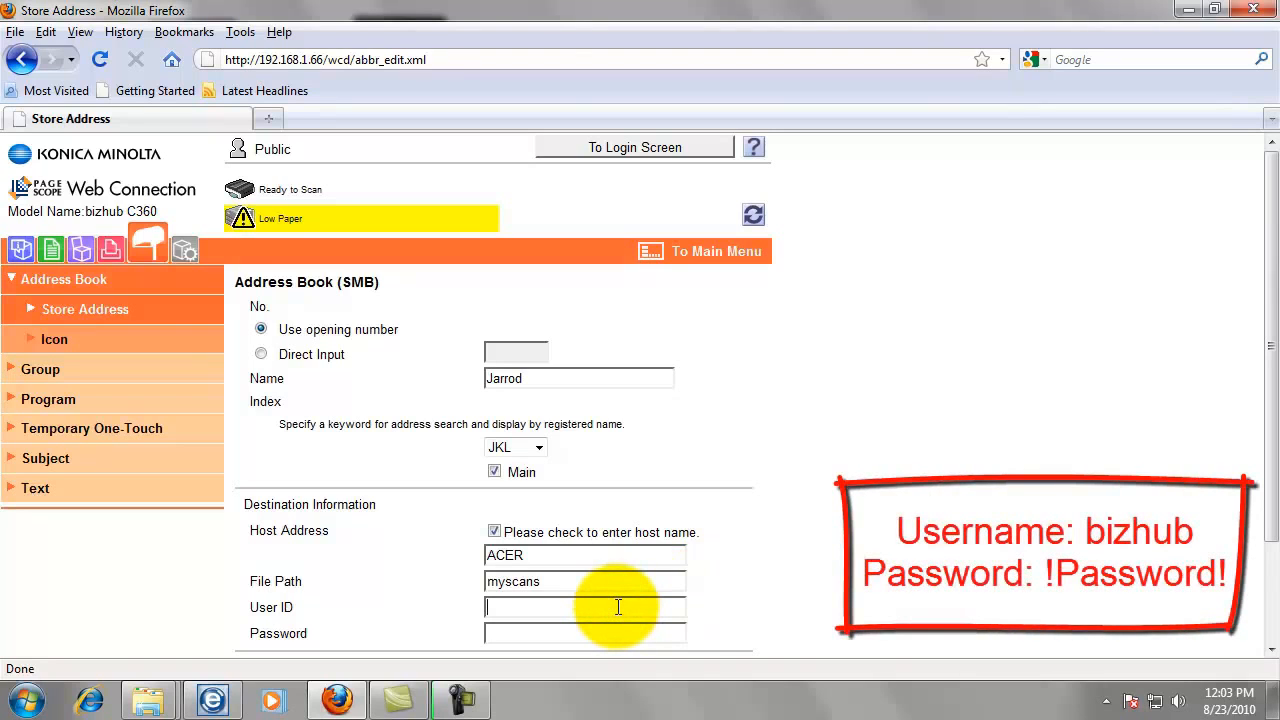
pyautogui.write('bizhub')
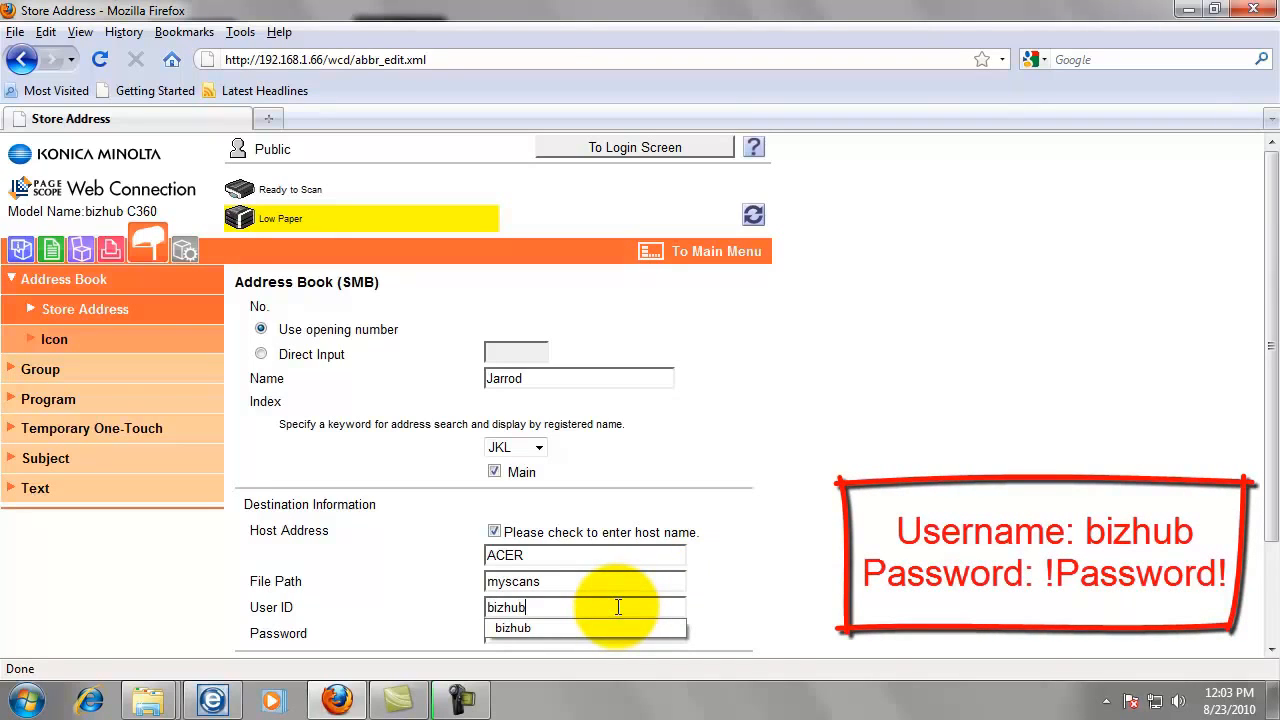
pyautogui.click(705, 600)
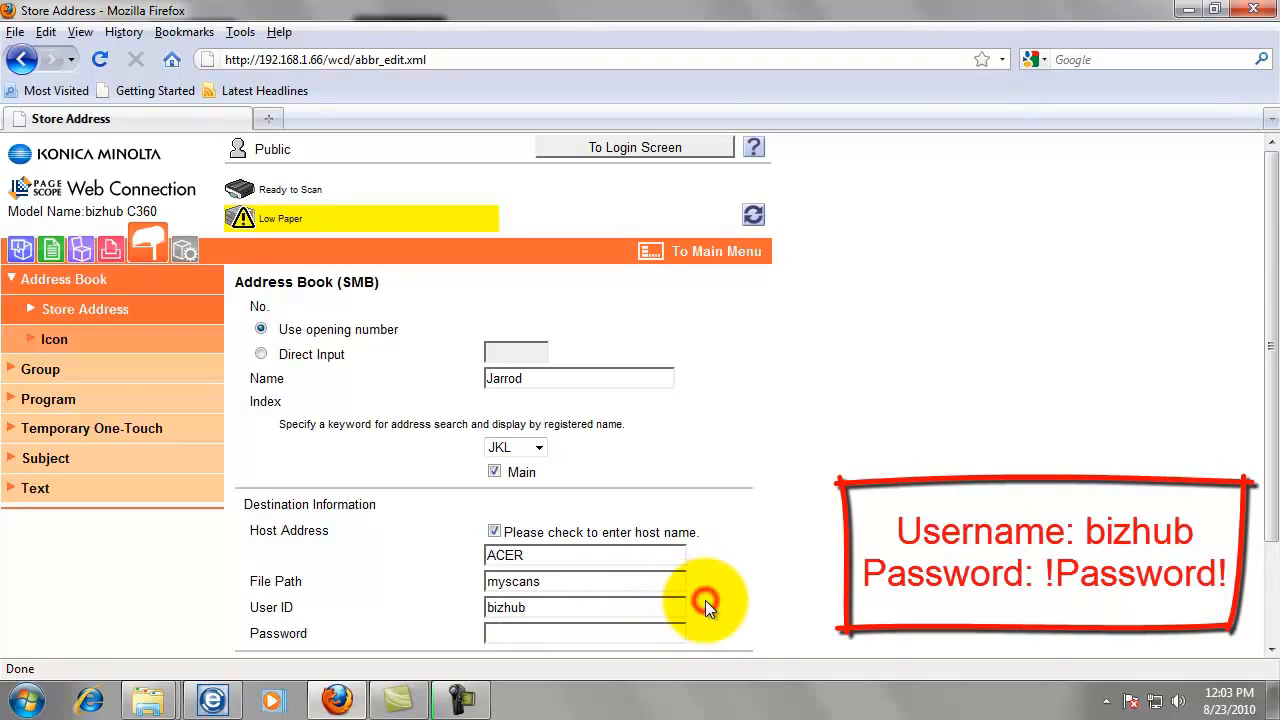
pyautogui.scroll(-3, 705, 600)
pyautogui.click(511, 507)
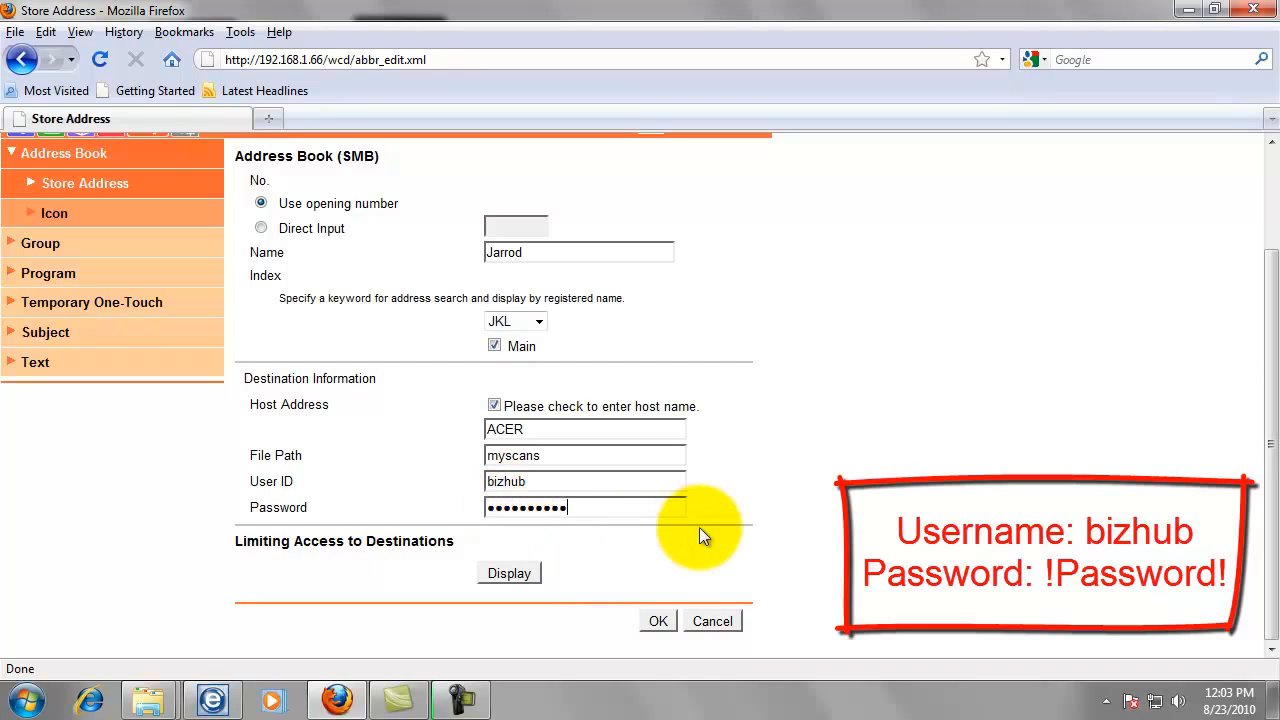
# Save the SMB address book registration, return to the address list, and close the browser.
pyautogui.click(657, 622)
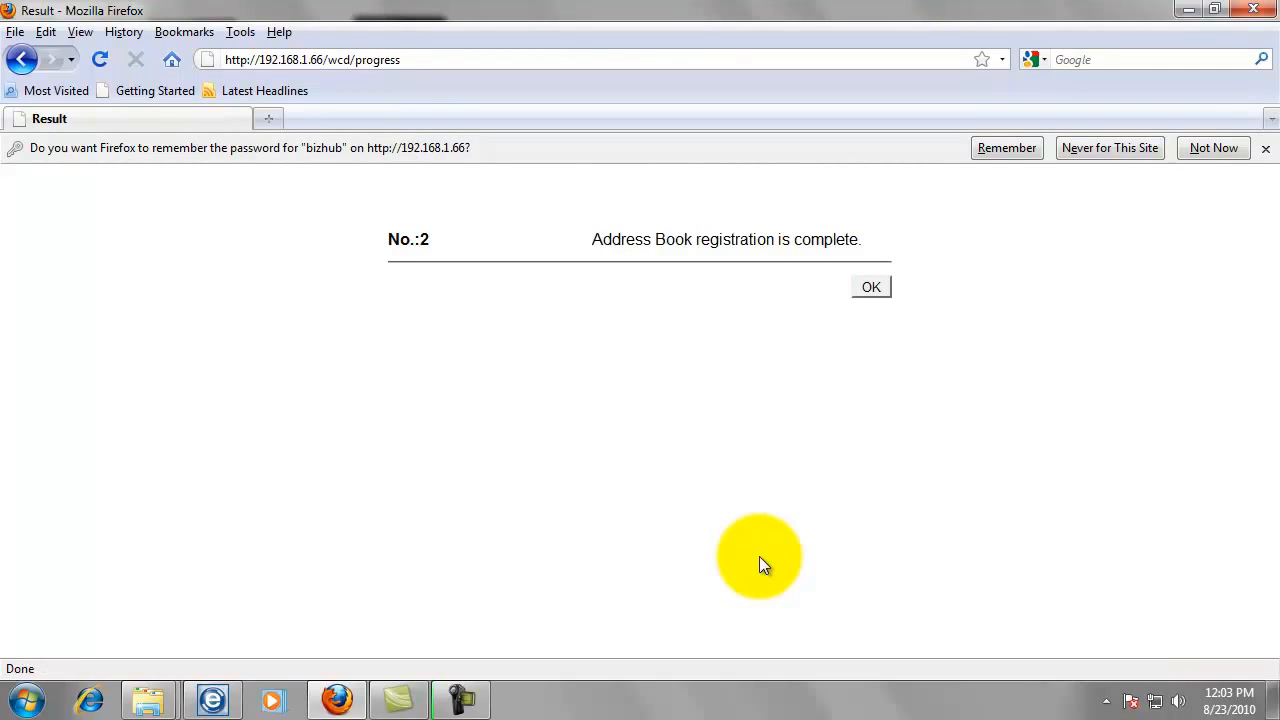
pyautogui.click(867, 292)
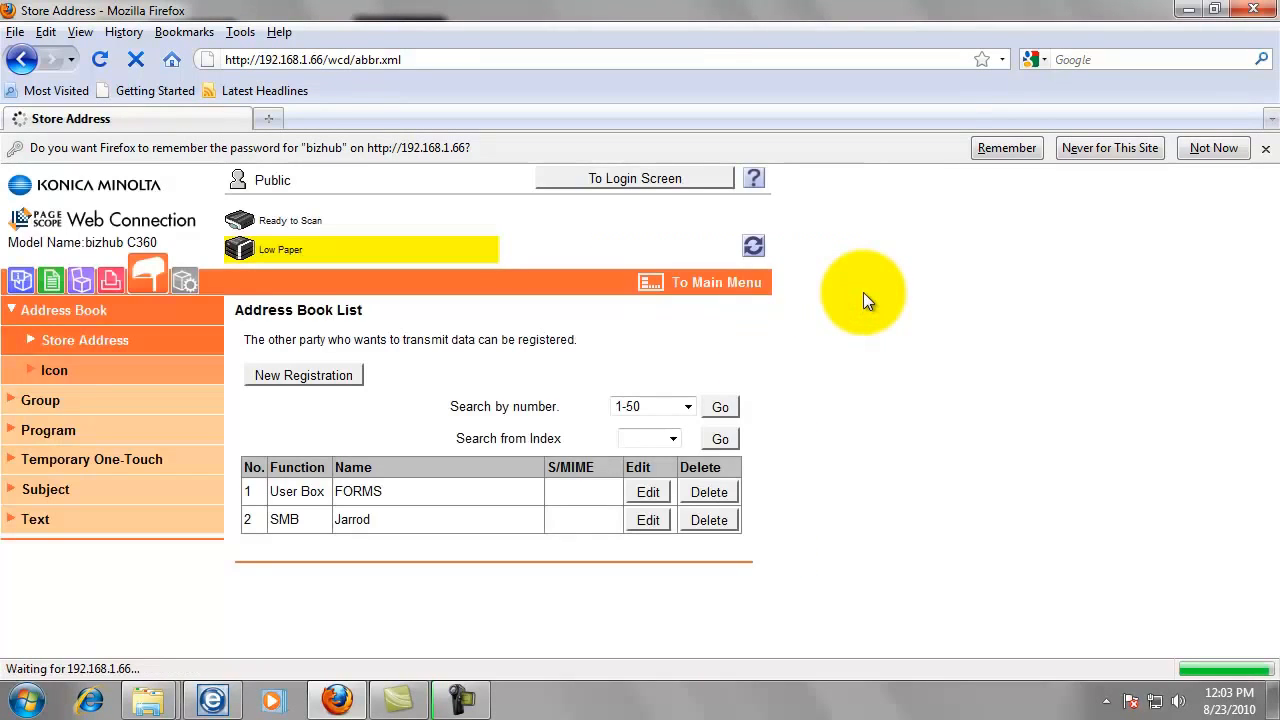
pyautogui.click(1254, 9)
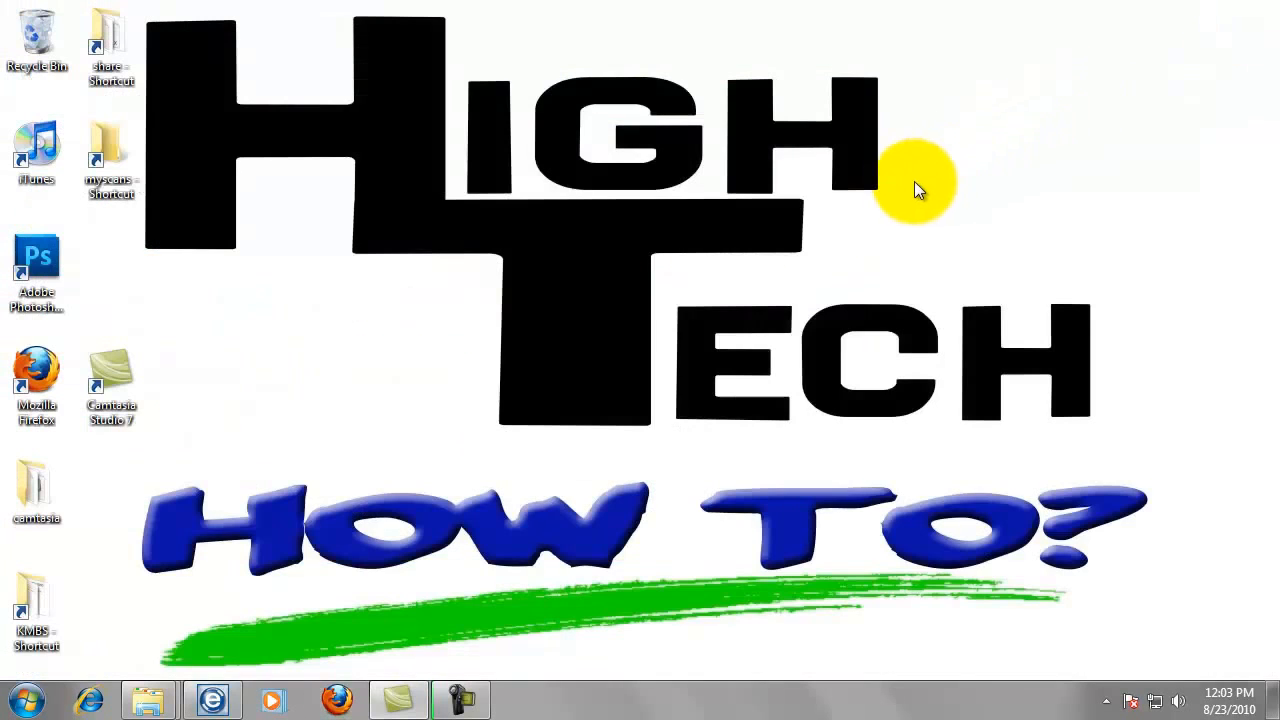